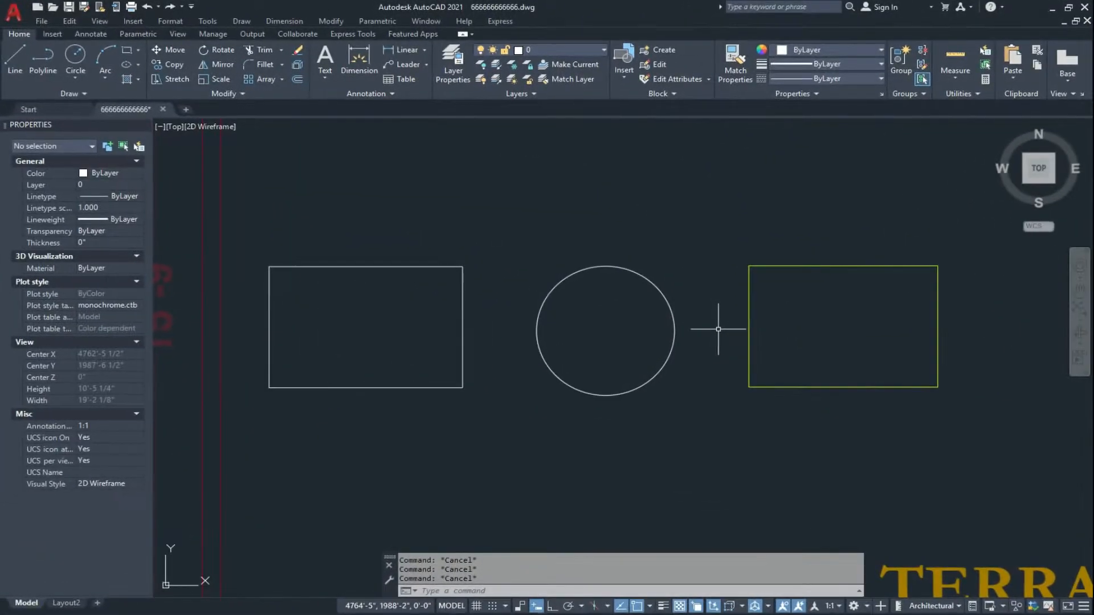
Offset the white rectangle outward with the Through option, placing the copy a short distance outside the original.
{"action": "scroll", "coordinate": [354, 308], "scroll_direction": "up", "scroll_amount": 3}
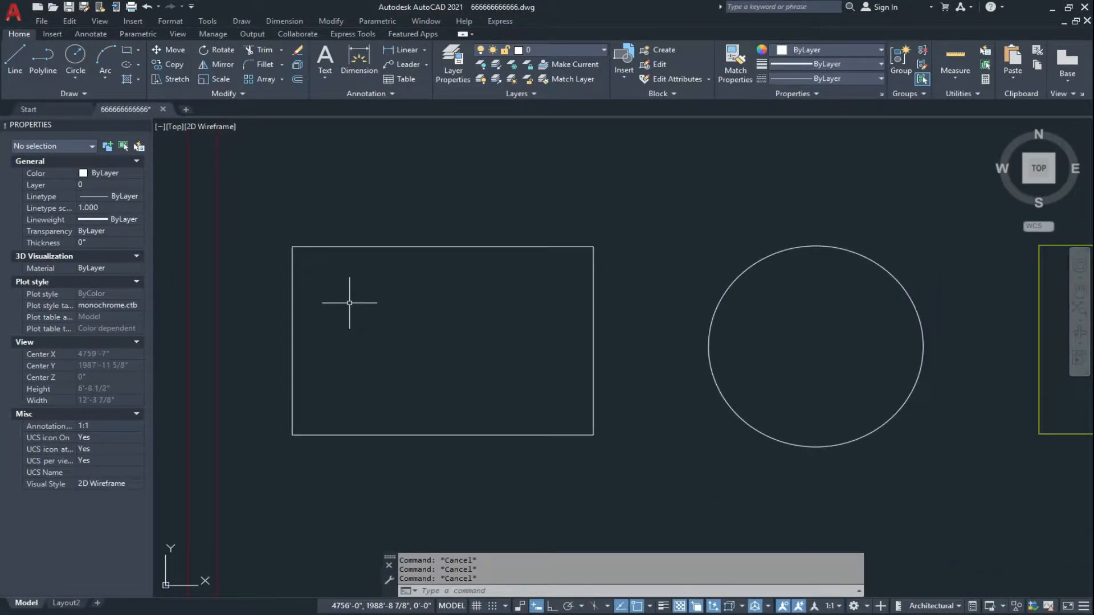
{"action": "type", "text": "O"}
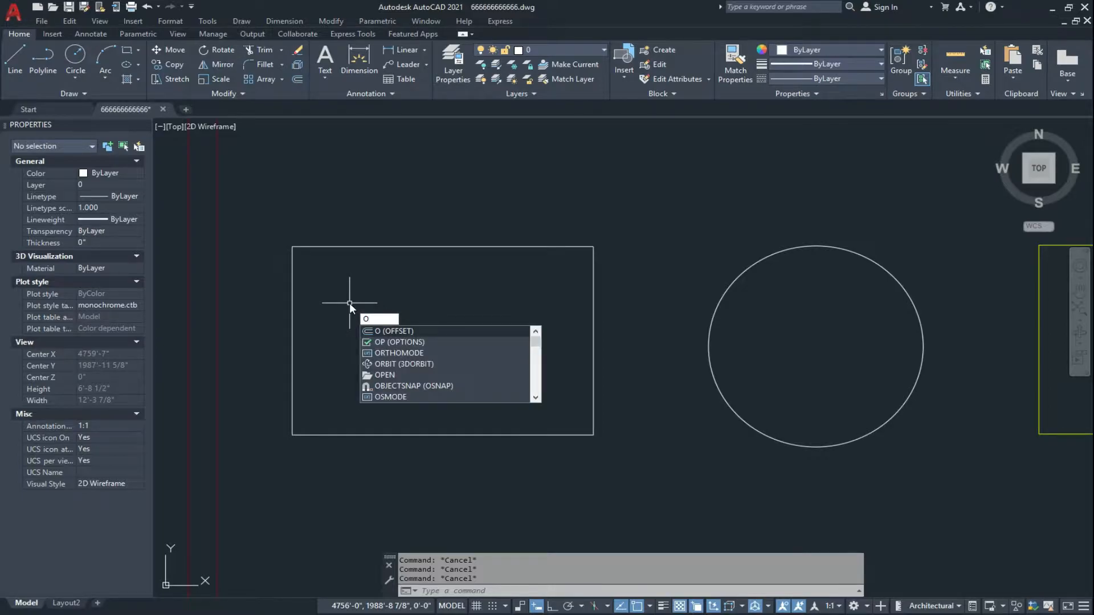
{"action": "key", "text": "Return"}
{"action": "key", "text": "Return"}
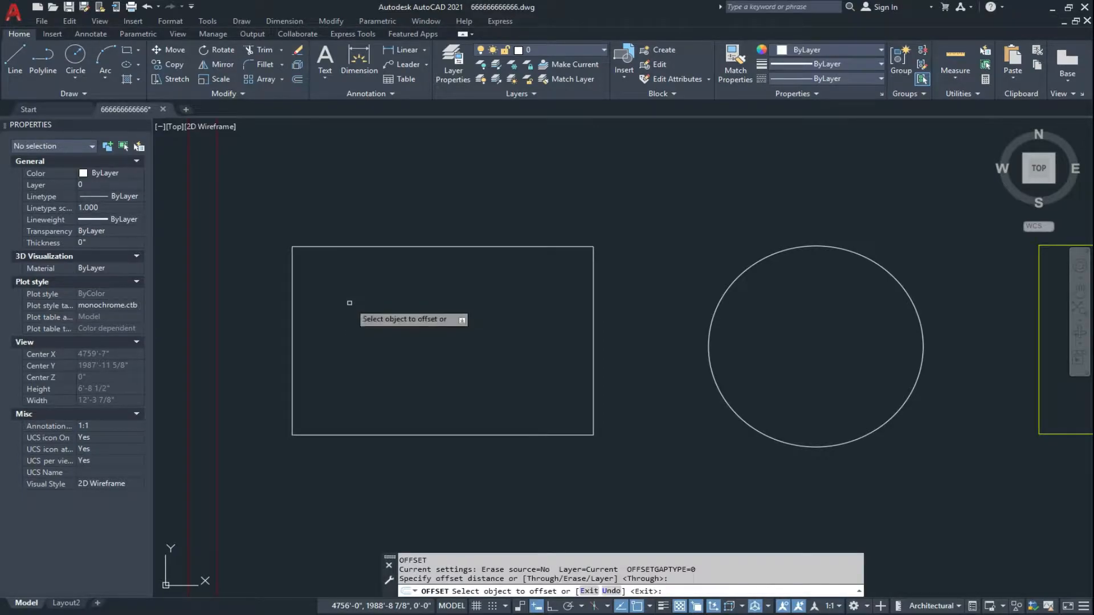
{"action": "left_click", "coordinate": [425, 245]}
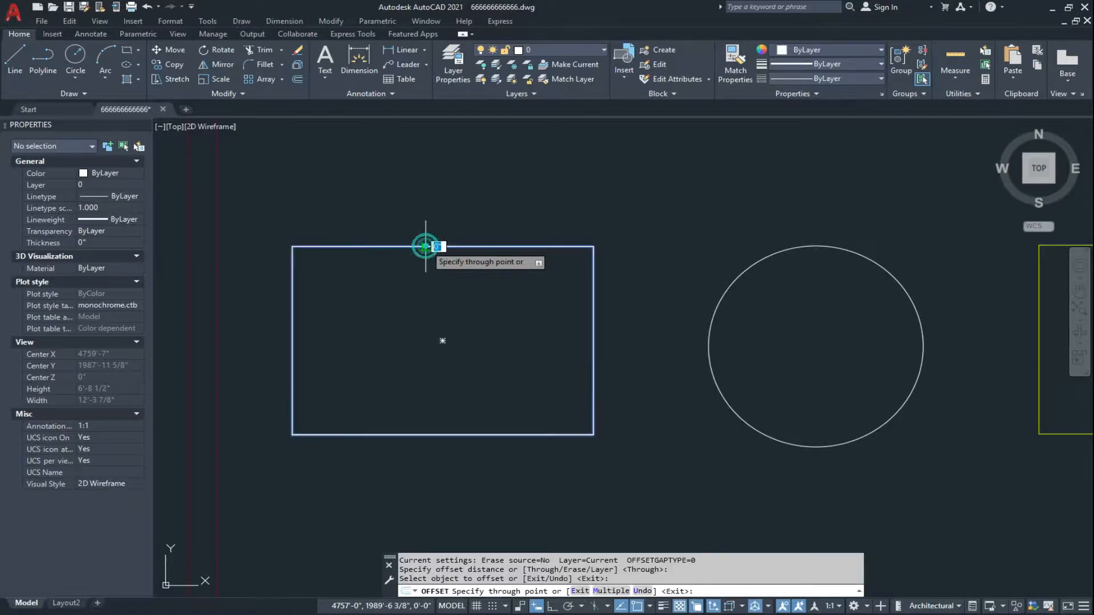
{"action": "left_click", "coordinate": [424, 223]}
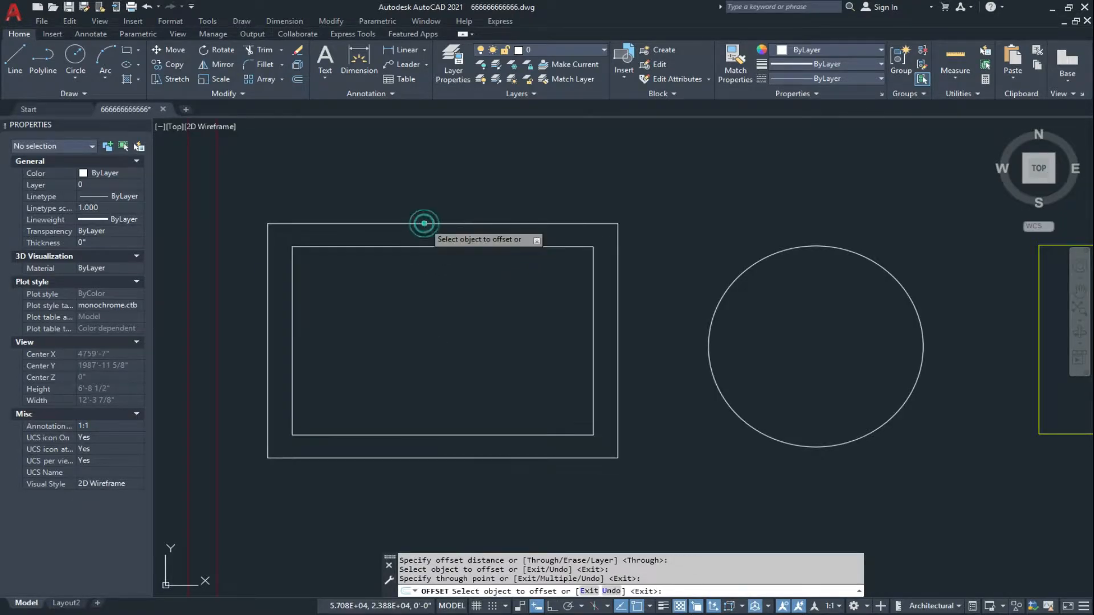
{"action": "key", "text": "Escape"}
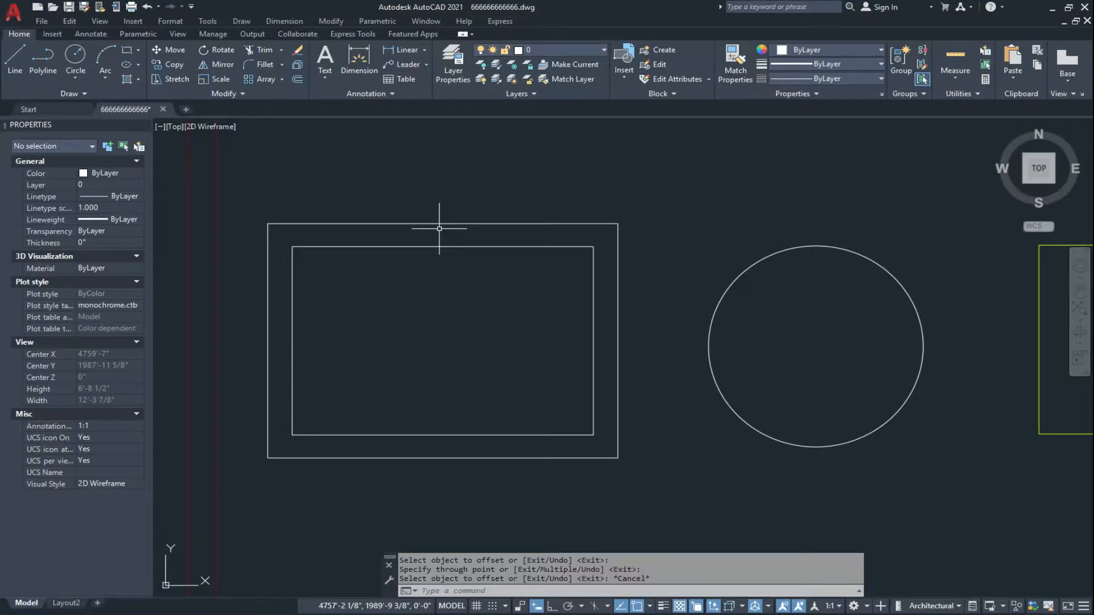
Move the original inner rectangle to the Dimention layer and clear the selection.
{"action": "left_click", "coordinate": [439, 223]}
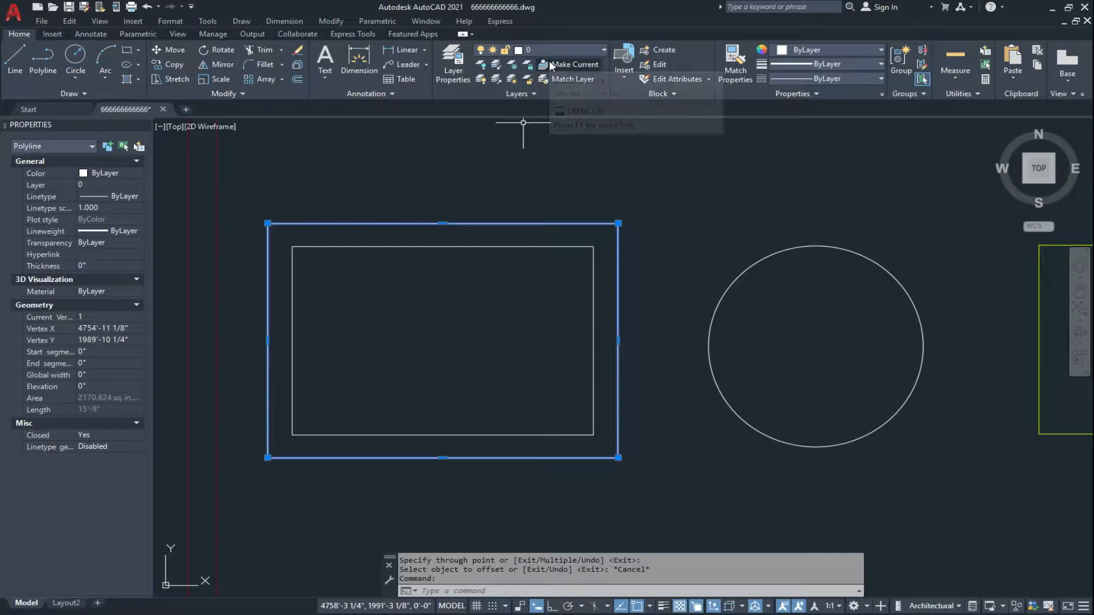
{"action": "key", "text": "Escape"}
{"action": "key", "text": "Escape"}
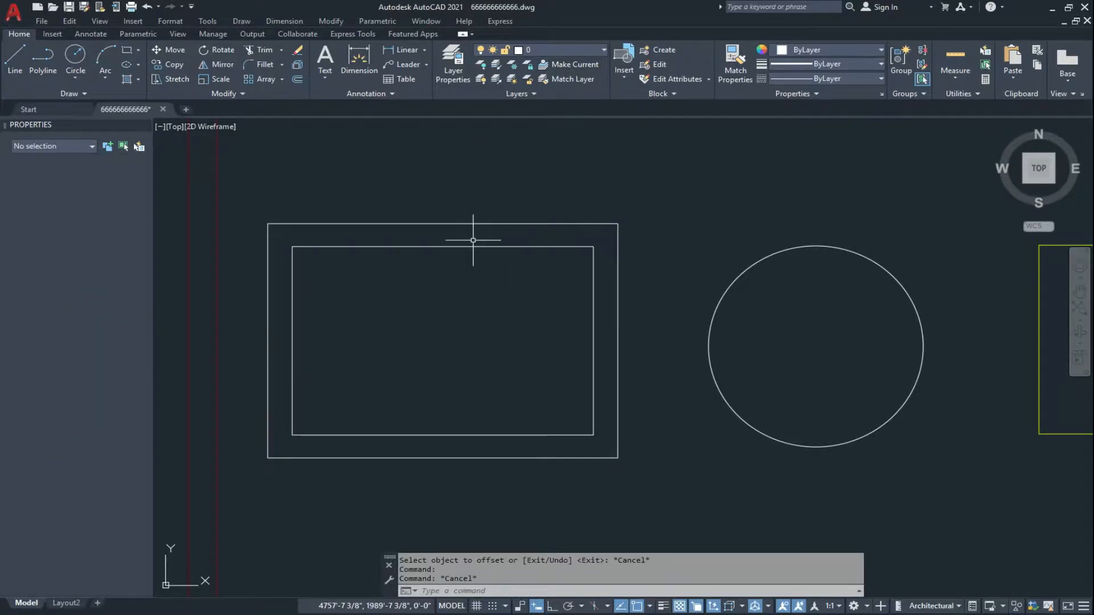
{"action": "left_click", "coordinate": [451, 248]}
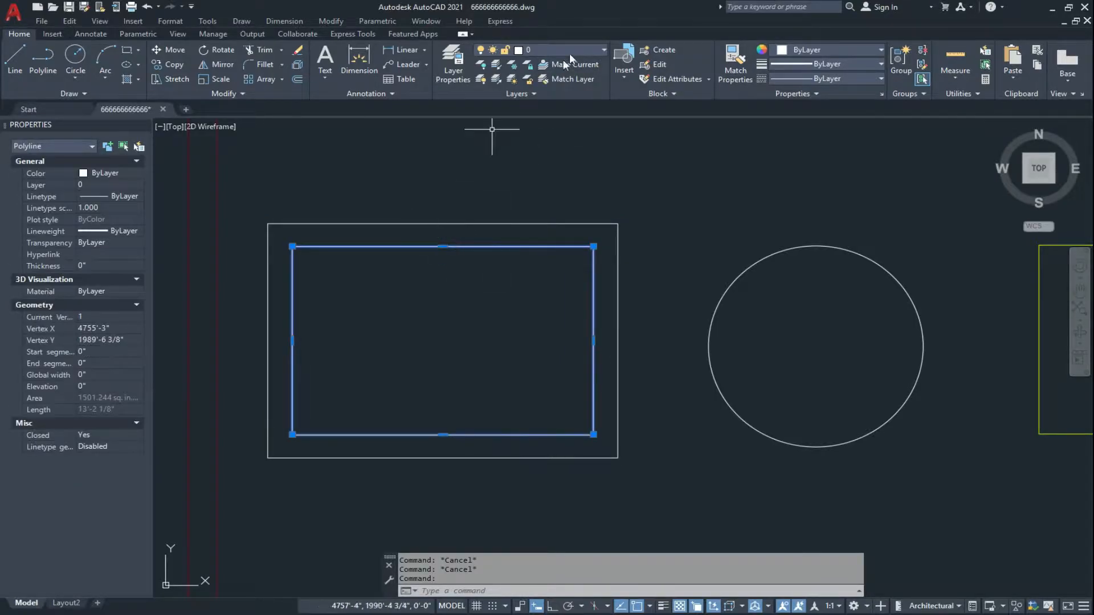
{"action": "left_click", "coordinate": [583, 51]}
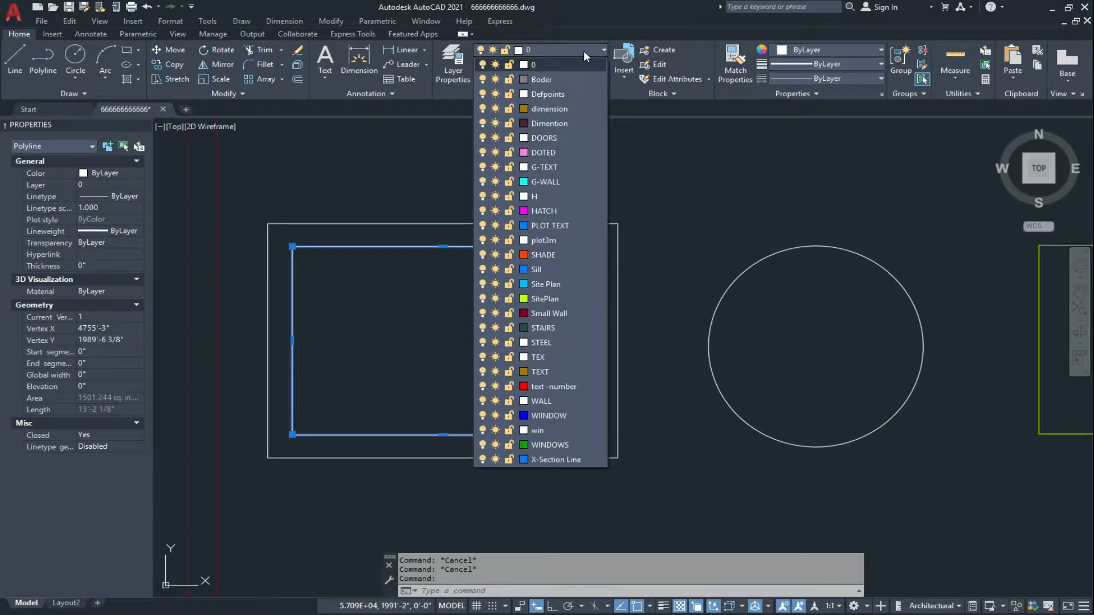
{"action": "left_click", "coordinate": [560, 123]}
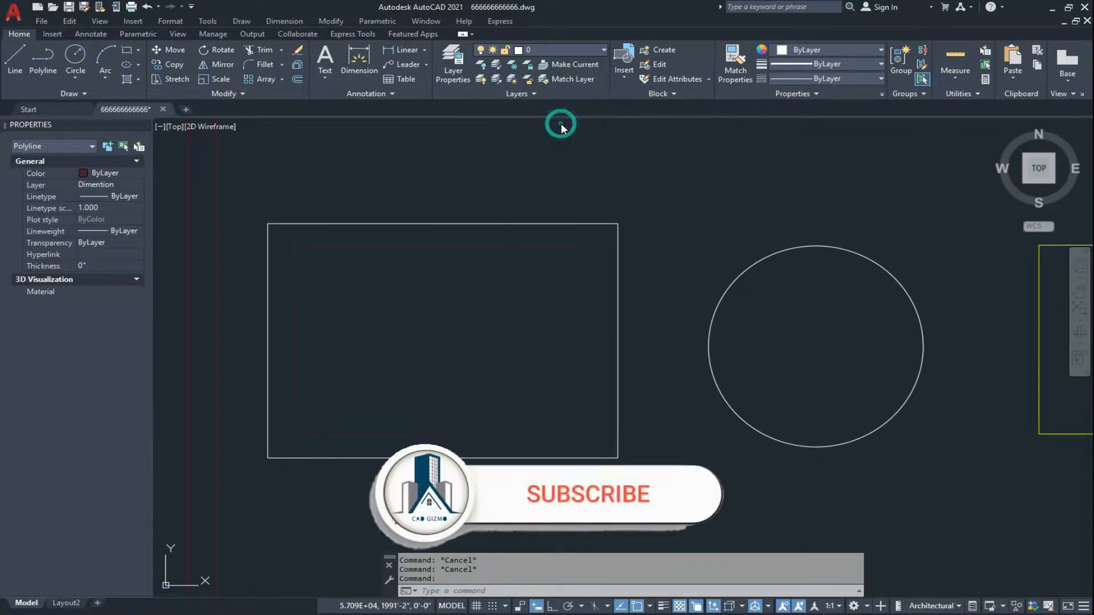
{"action": "key", "text": "Escape"}
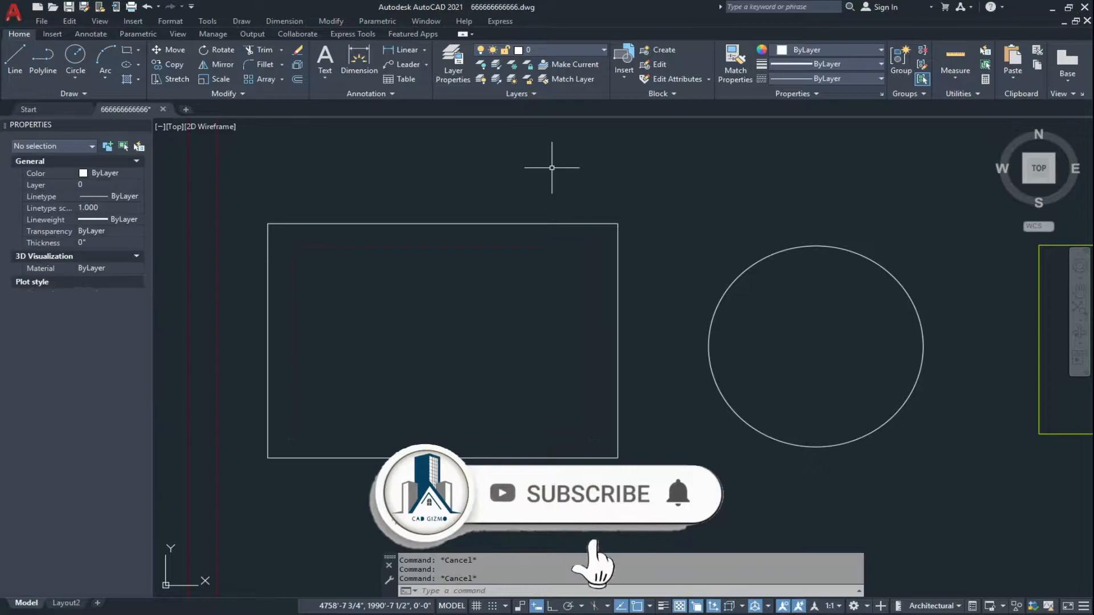
{"action": "key", "text": "Escape"}
Offset the inner Dimention-layer rectangle outward through a point just beyond the outer white rectangle.
{"action": "type", "text": "O"}
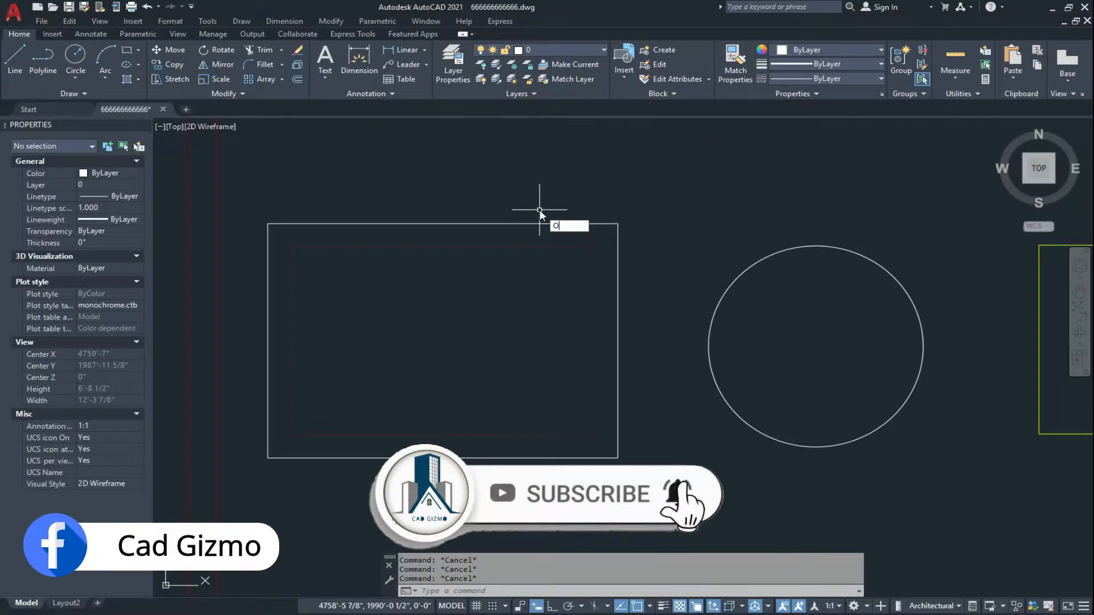
{"action": "key", "text": "Return"}
{"action": "key", "text": "Return"}
{"action": "left_click", "coordinate": [521, 246]}
{"action": "left_click", "coordinate": [517, 204]}
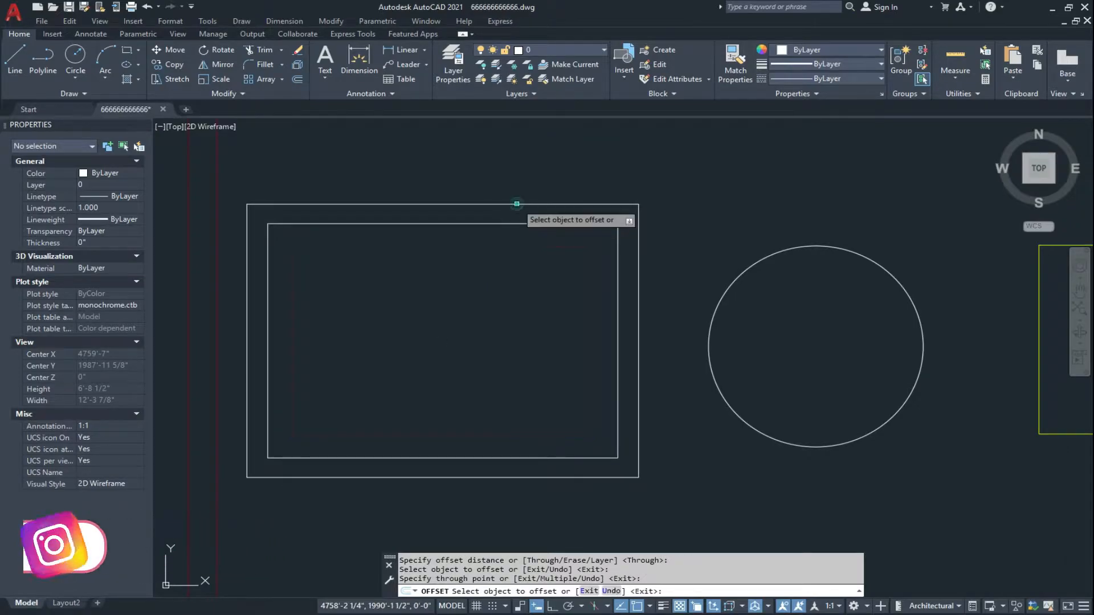
{"action": "key", "text": "Escape"}
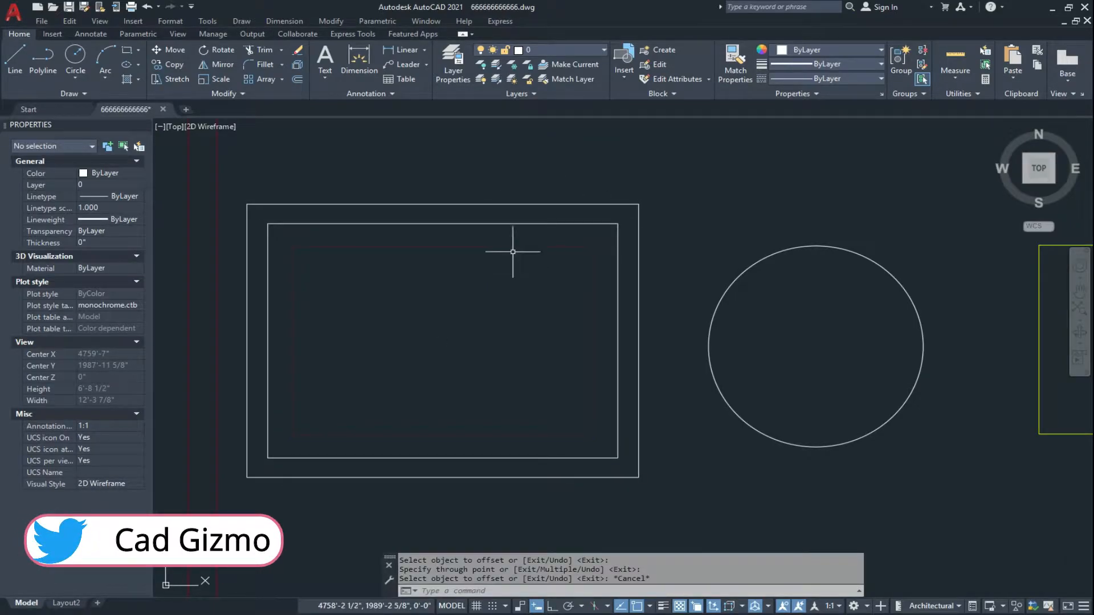
Check which layers the outermost offset rectangle and the innermost source rectangle are on.
{"action": "left_click", "coordinate": [517, 189]}
{"action": "left_click", "coordinate": [501, 208]}
{"action": "key", "text": "Escape"}
{"action": "left_click", "coordinate": [504, 235]}
{"action": "left_click", "coordinate": [491, 251]}
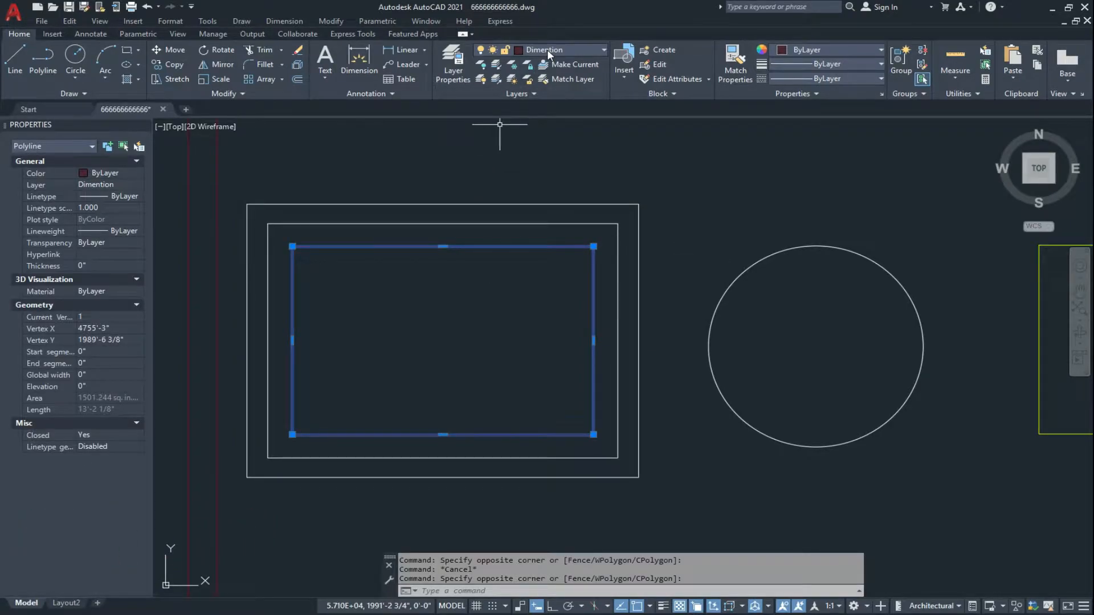
{"action": "key", "text": "Escape"}
{"action": "key", "text": "Escape"}
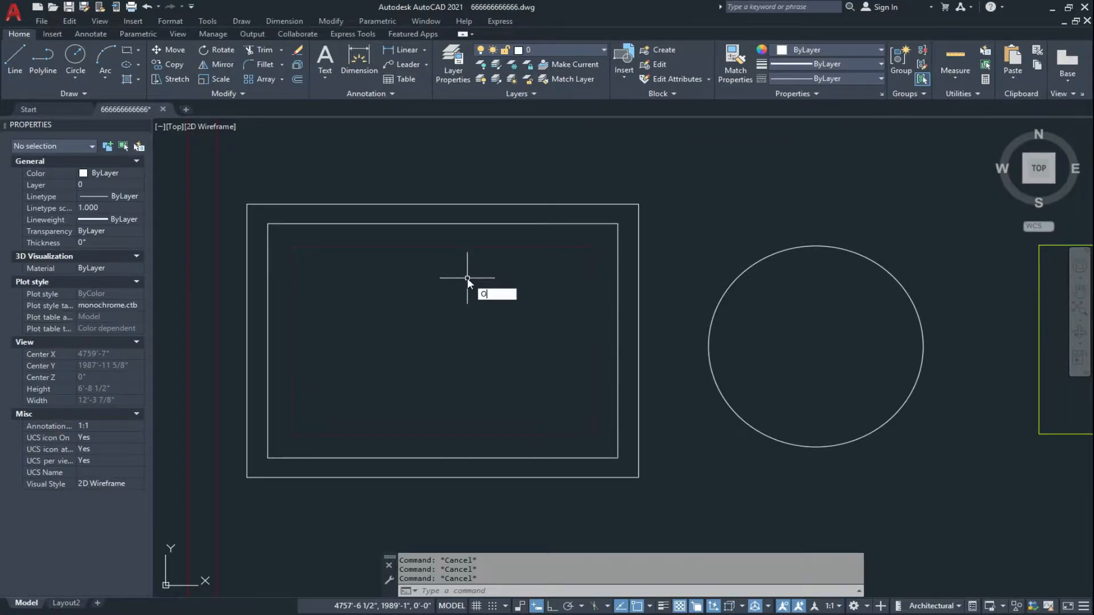
Set the Offset command's layer option to Source.
{"action": "key", "text": "Return"}
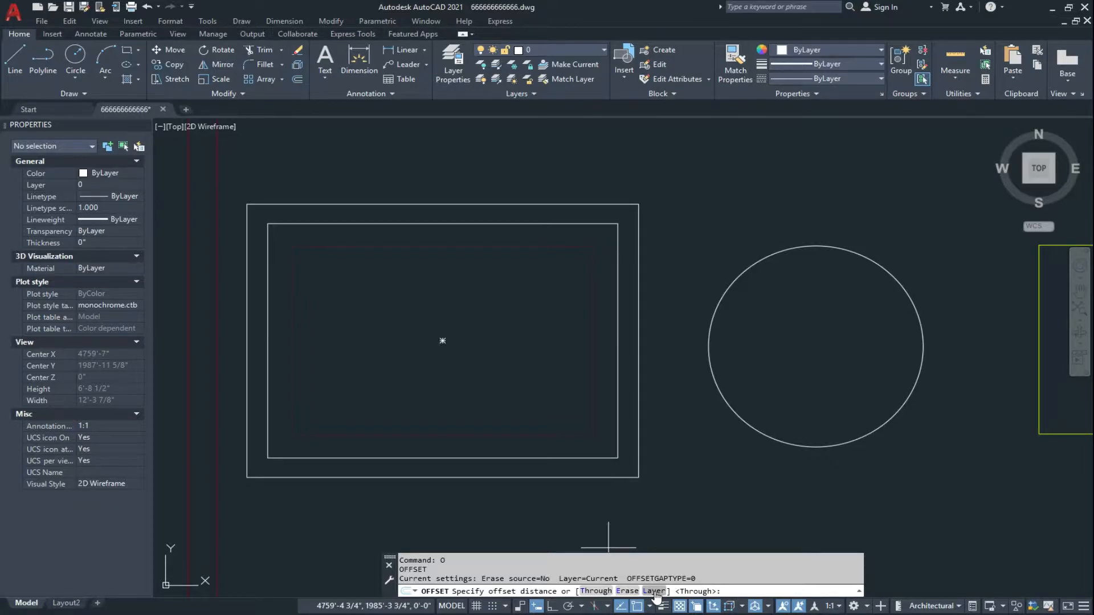
{"action": "left_click", "coordinate": [654, 591]}
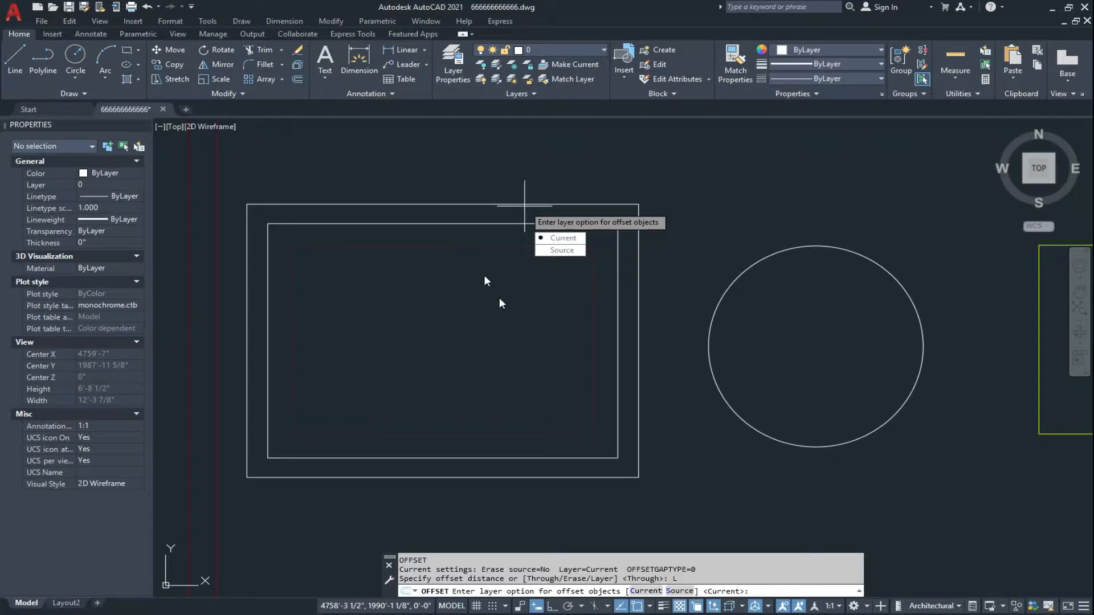
{"action": "left_click", "coordinate": [678, 592]}
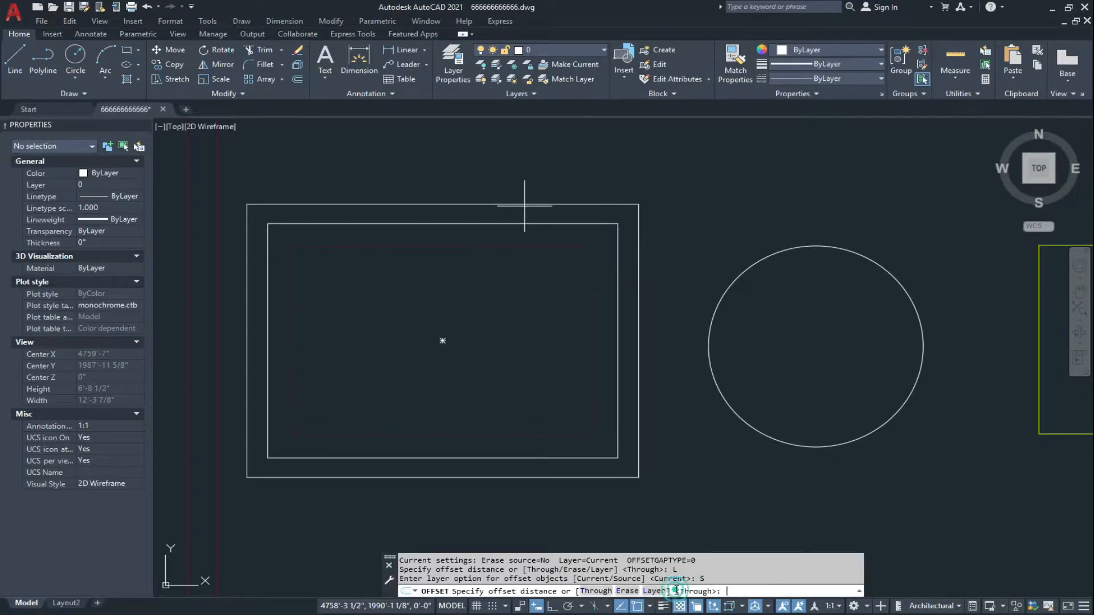
Offset the innermost rectangle through a point between the two outer white rectangles, then end the command.
{"action": "middle_click_drag", "start_coordinate": [521, 293], "coordinate": [525, 320]}
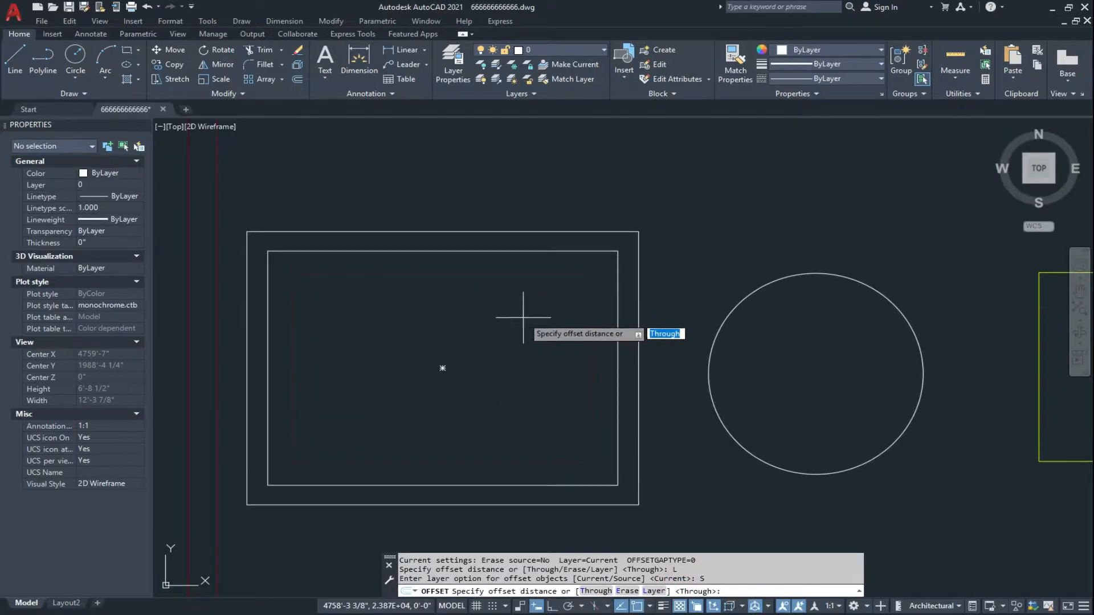
{"action": "key", "text": "Return"}
{"action": "left_click", "coordinate": [523, 274]}
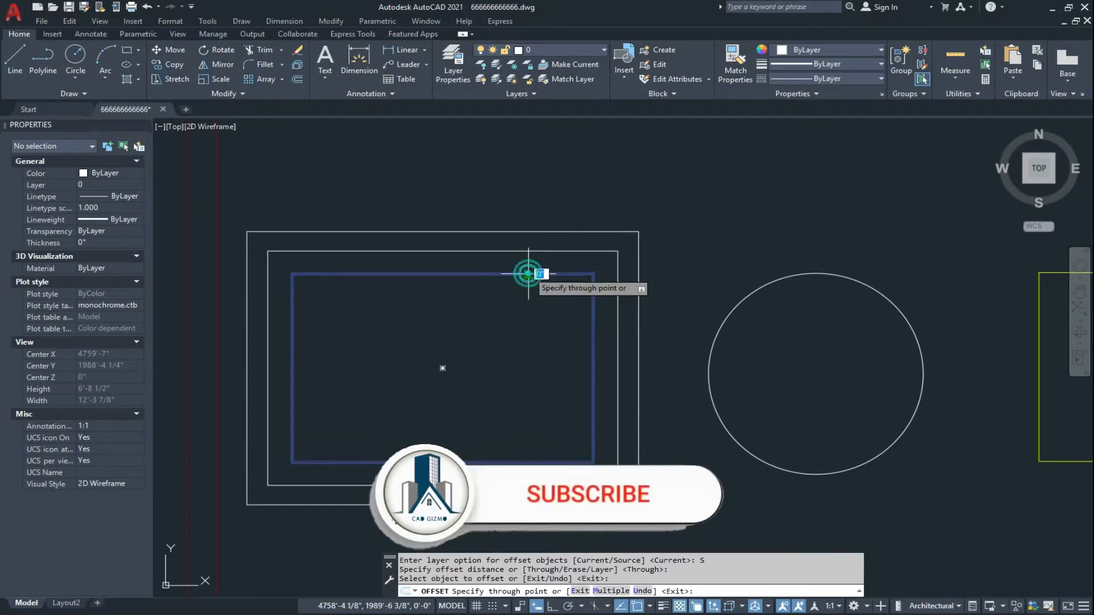
{"action": "left_click", "coordinate": [523, 244]}
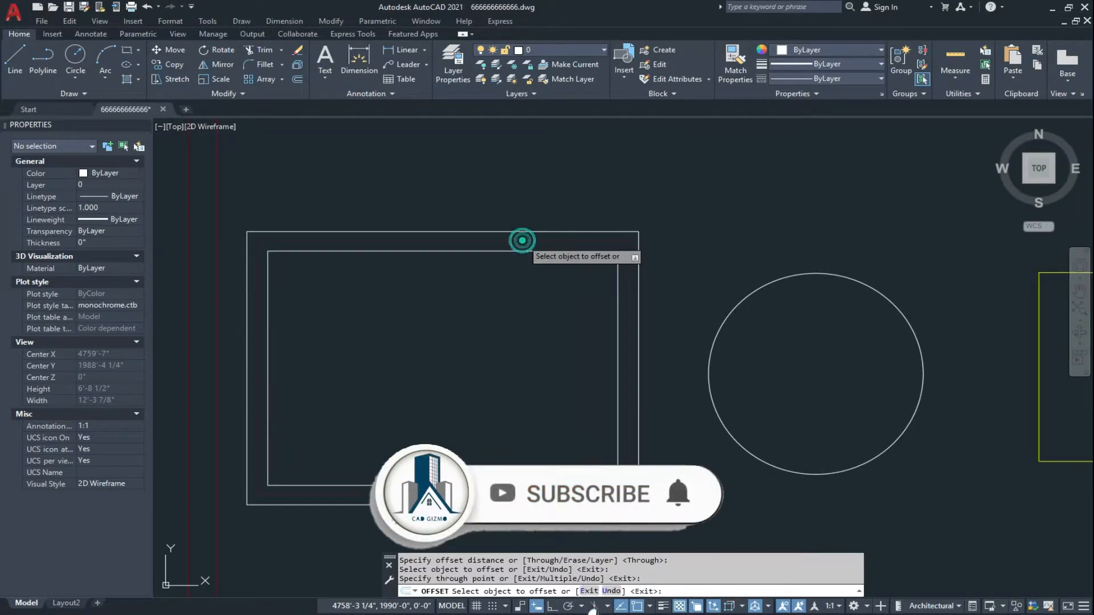
{"action": "scroll", "coordinate": [438, 264], "scroll_direction": "up", "scroll_amount": 1}
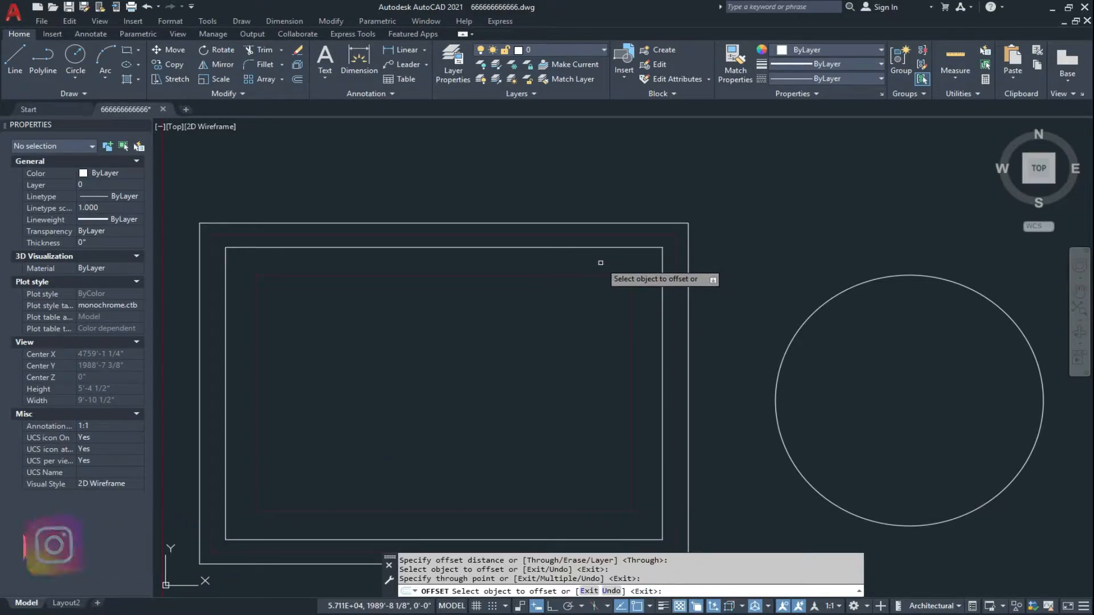
{"action": "key", "text": "Escape"}
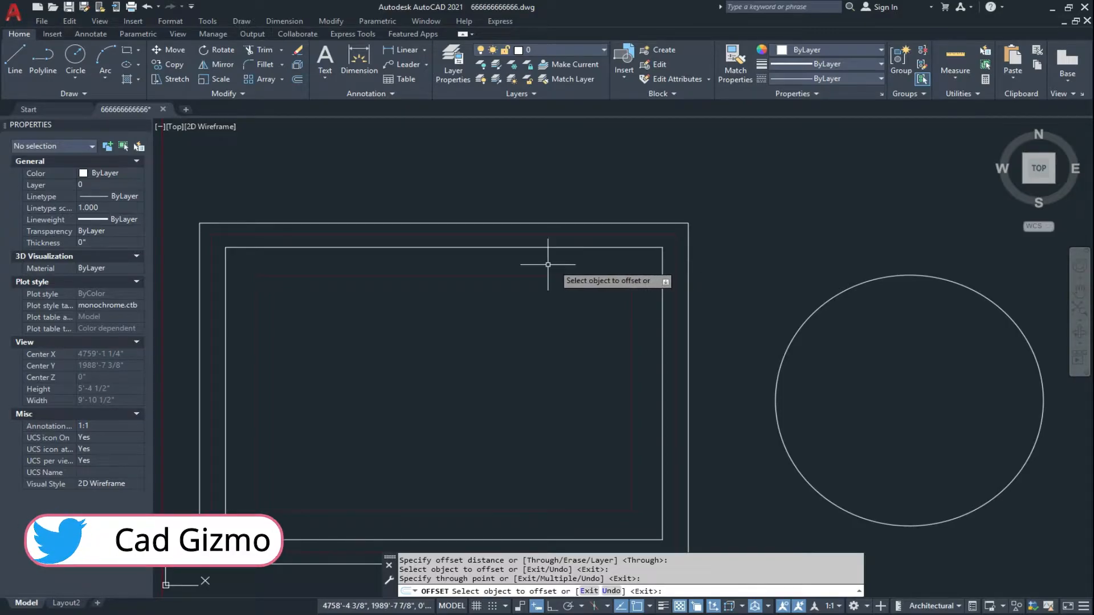
Offset the circle outward with the Through option, placing the copy a short distance outside the original.
{"action": "scroll", "coordinate": [521, 265], "scroll_direction": "down", "scroll_amount": 3}
{"action": "mouse_move", "coordinate": [616, 276]}
{"action": "middle_mouse_down"}
{"action": "mouse_move", "coordinate": [511, 287]}
{"action": "mouse_move", "coordinate": [535, 283]}
{"action": "middle_mouse_up"}
{"action": "scroll", "coordinate": [562, 298], "scroll_direction": "up", "scroll_amount": 3}
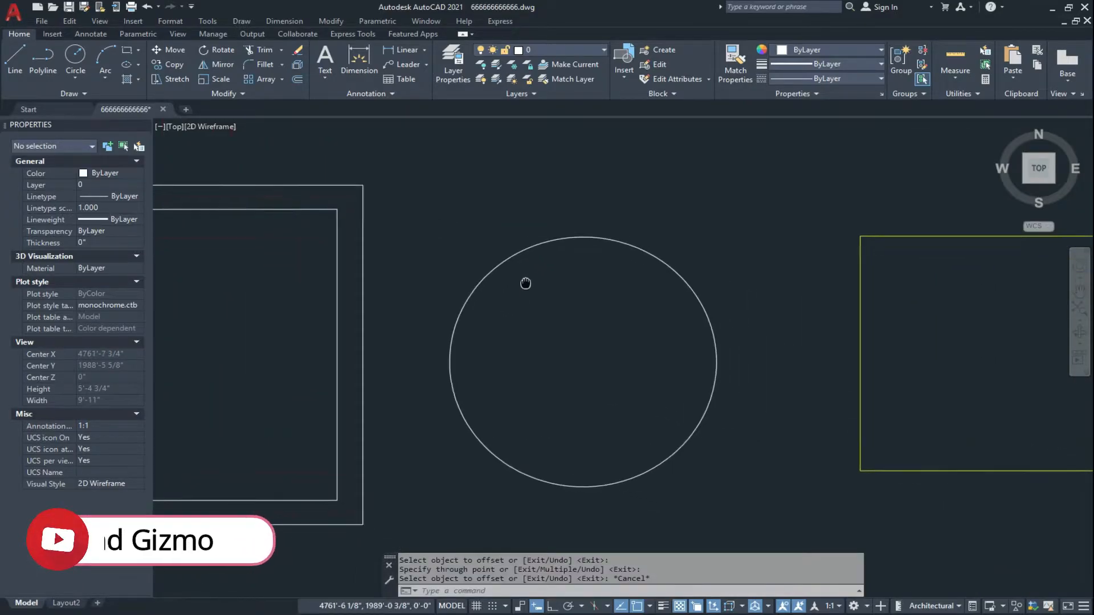
{"action": "key", "text": "Escape"}
{"action": "type", "text": "o"}
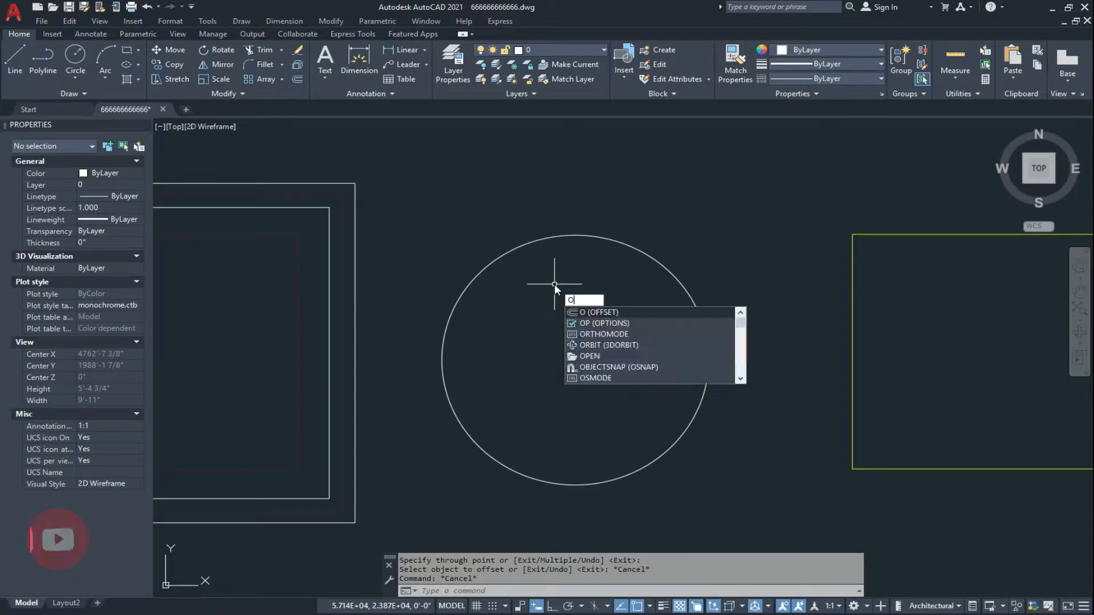
{"action": "key", "text": "Return"}
{"action": "key", "text": "Return"}
{"action": "left_click", "coordinate": [556, 243]}
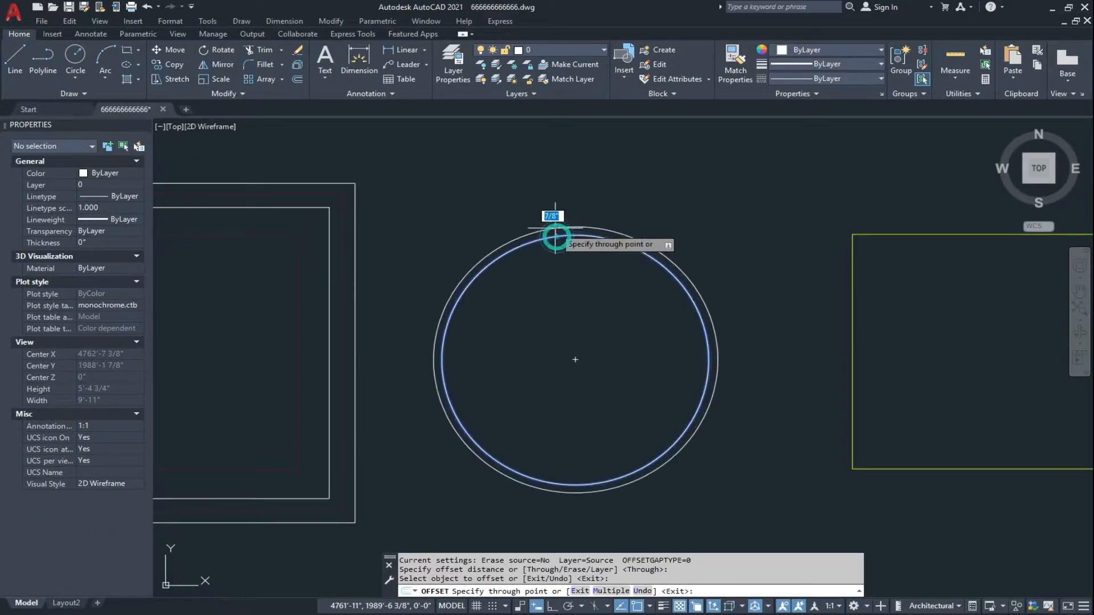
{"action": "left_click", "coordinate": [569, 215]}
{"action": "key", "text": "Escape"}
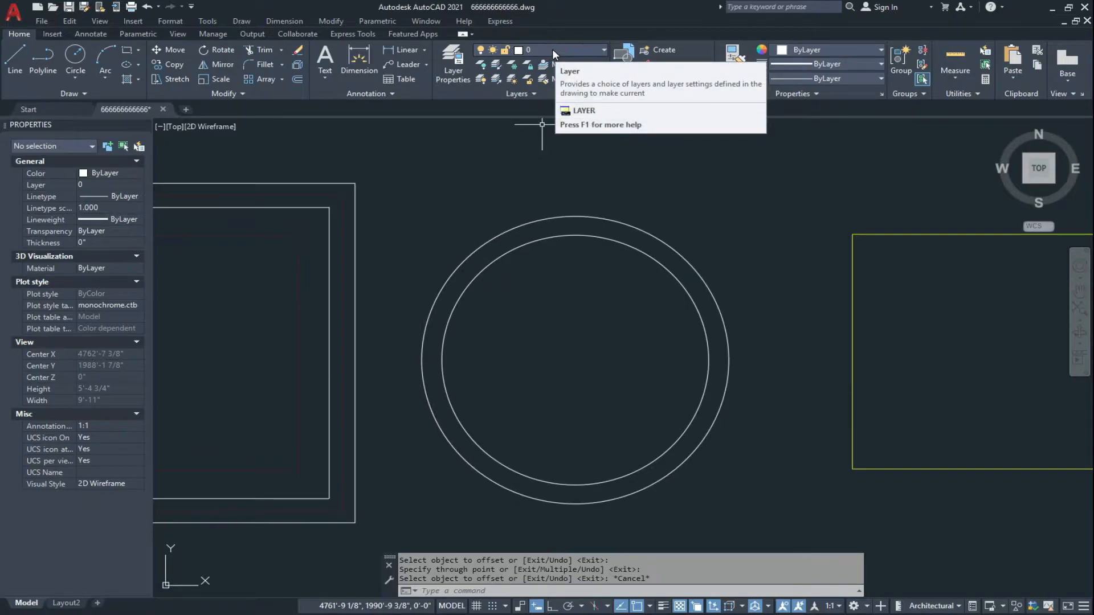
Make the dimension layer the current layer.
{"action": "key", "text": "Escape"}
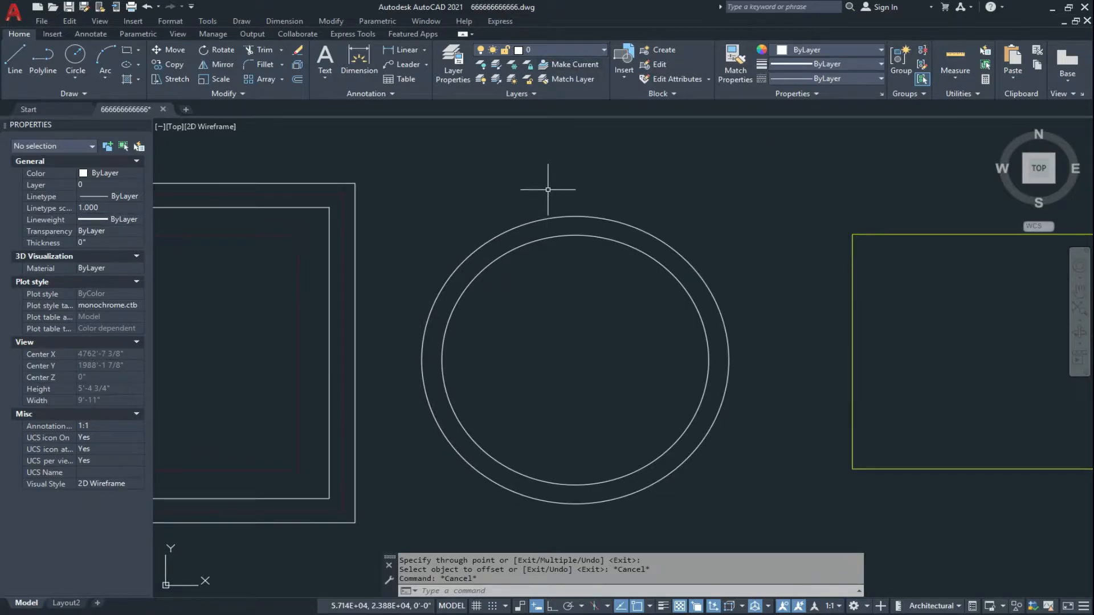
{"action": "left_click", "coordinate": [554, 50]}
{"action": "left_click", "coordinate": [559, 106]}
{"action": "key", "text": "Escape"}
{"action": "key", "text": "Escape"}
{"action": "left_click", "coordinate": [568, 67]}
{"action": "key", "text": "Escape"}
{"action": "key", "text": "Escape"}
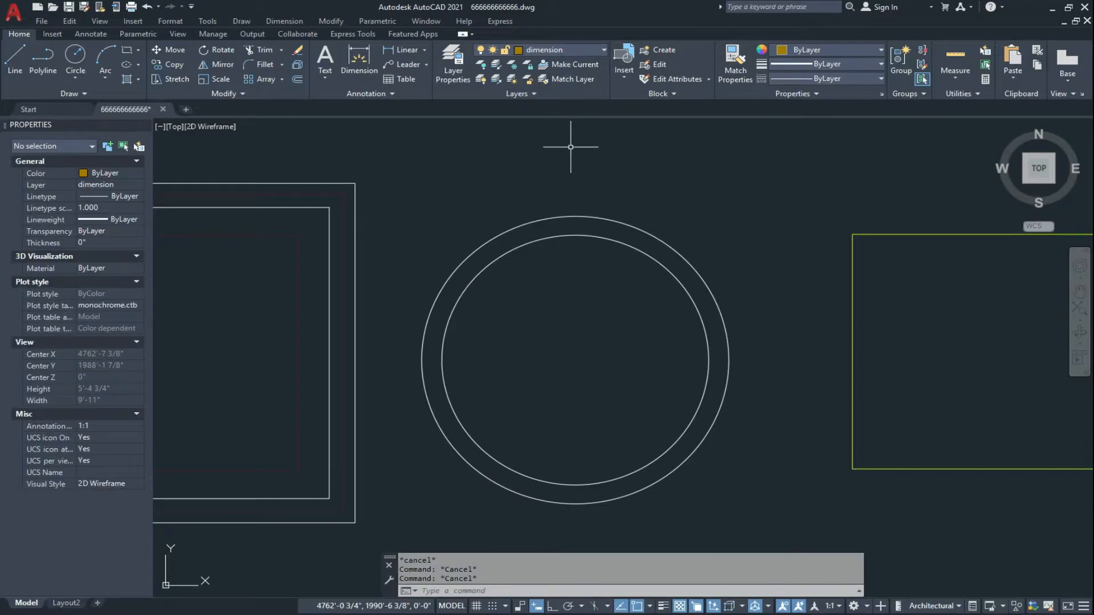
Start the Offset command and set its layer option to Current.
{"action": "type", "text": "o"}
{"action": "key", "text": "Return"}
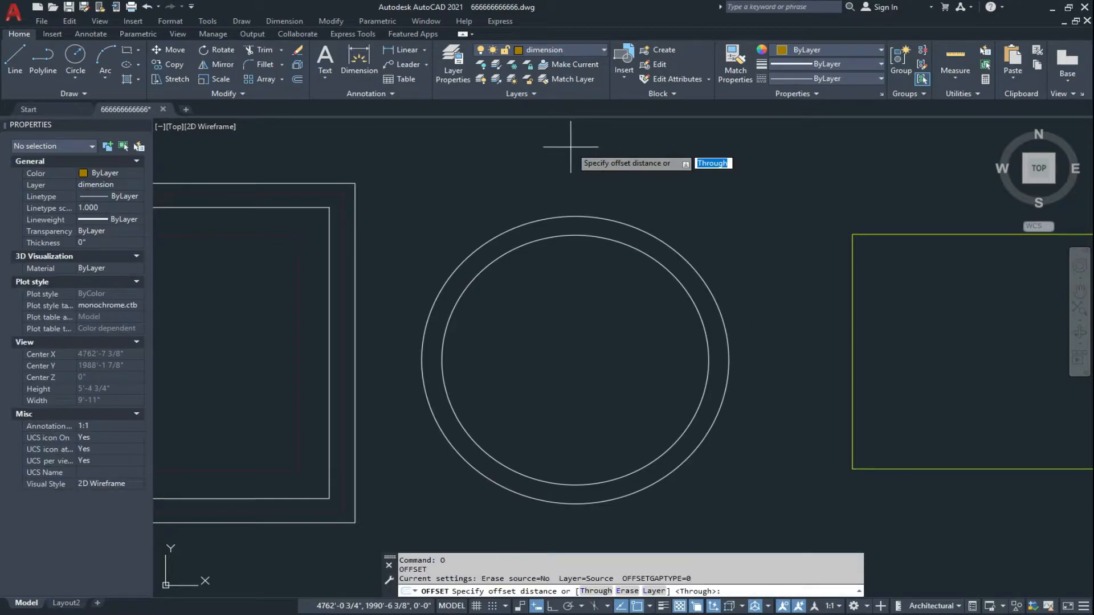
{"action": "left_click", "coordinate": [655, 591]}
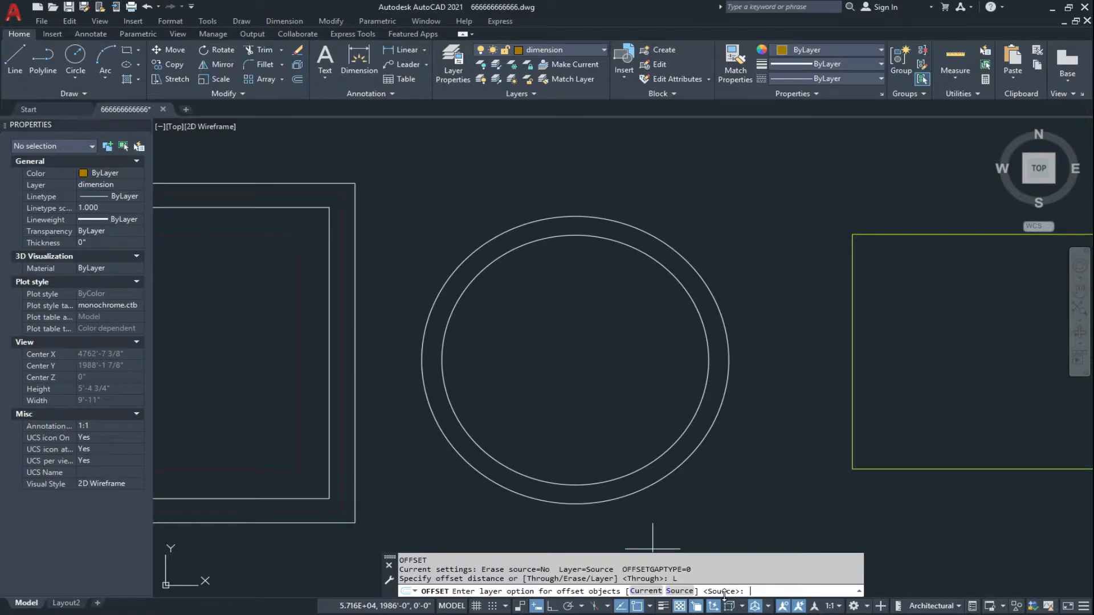
{"action": "left_click", "coordinate": [645, 590]}
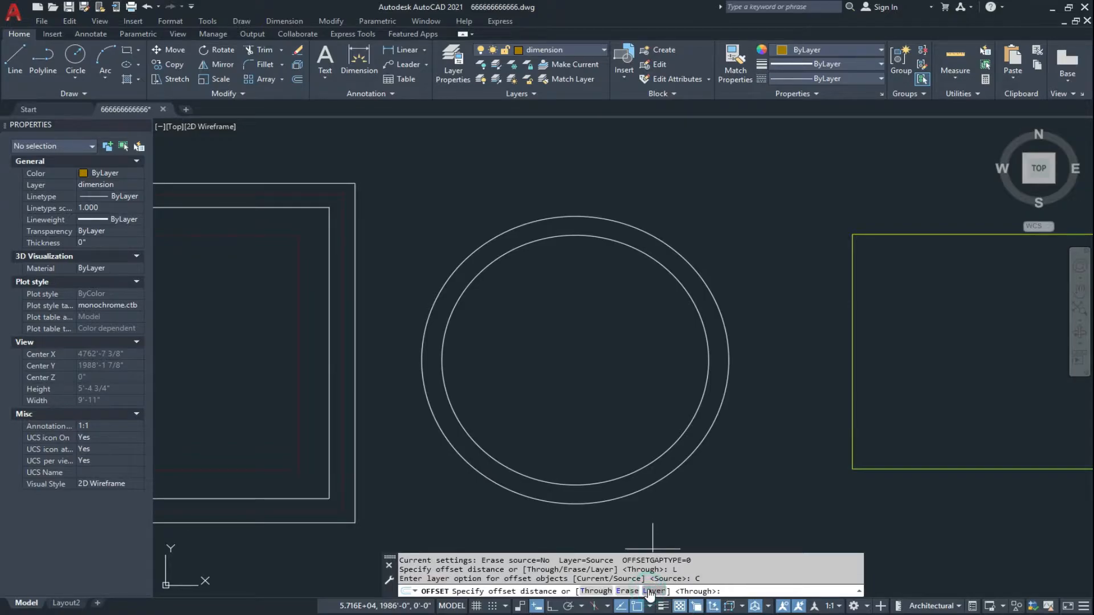
Offset the inner white circle outward with the Through option, placing the copy just outside the outer white circle.
{"action": "key", "text": "Return"}
{"action": "left_click", "coordinate": [574, 236]}
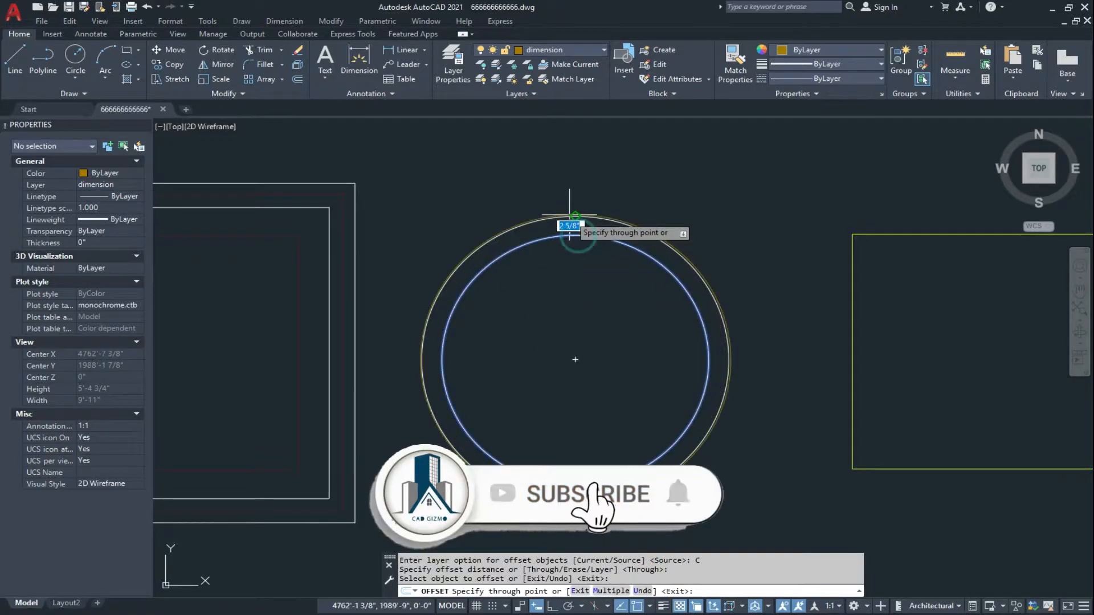
{"action": "left_click", "coordinate": [567, 197]}
{"action": "key", "text": "Escape"}
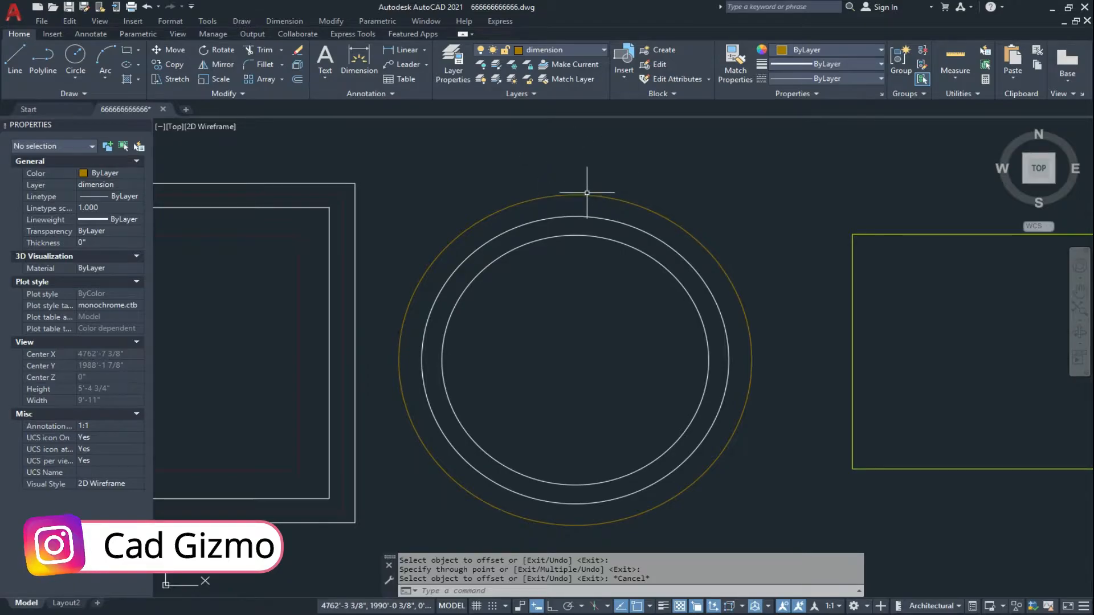
Offset the outermost circle inward through a point just inside the inner white circle, then end the command.
{"action": "key", "text": "Return"}
{"action": "key", "text": "Return"}
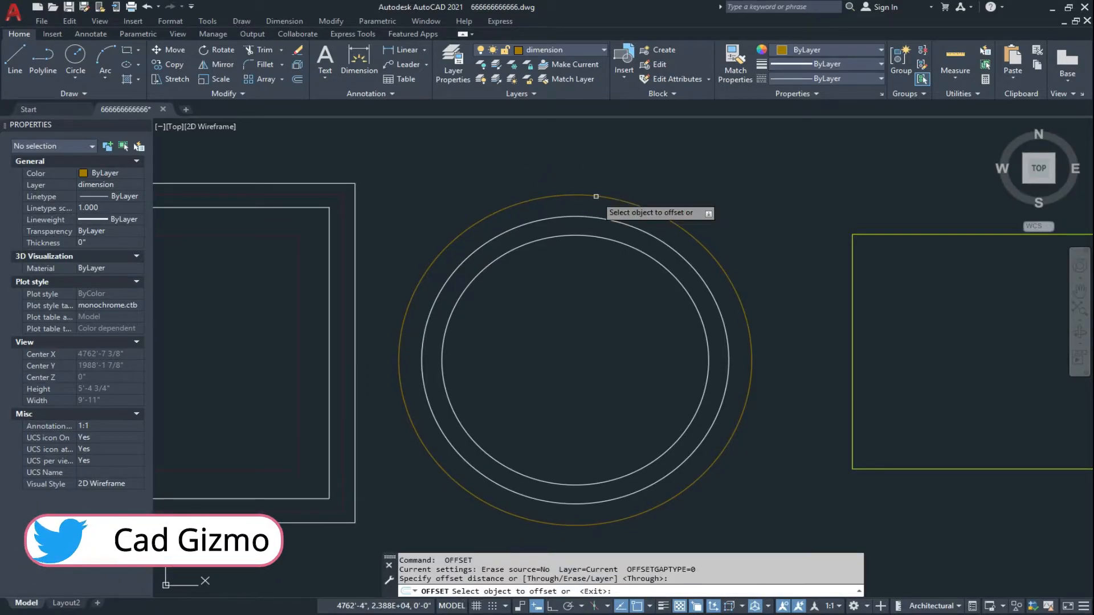
{"action": "left_click", "coordinate": [591, 196]}
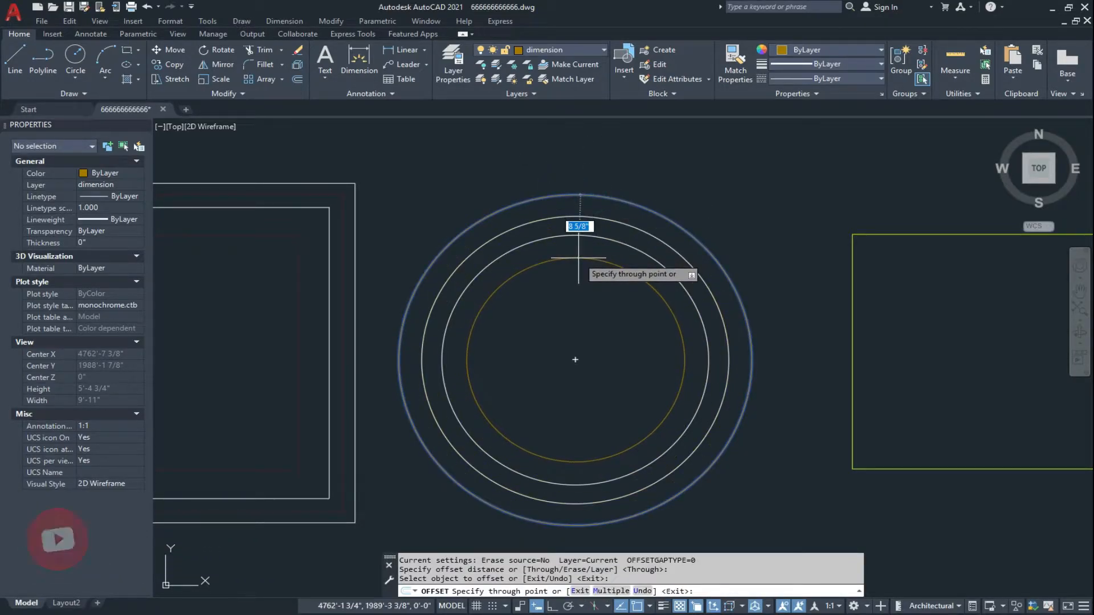
{"action": "left_click", "coordinate": [578, 258]}
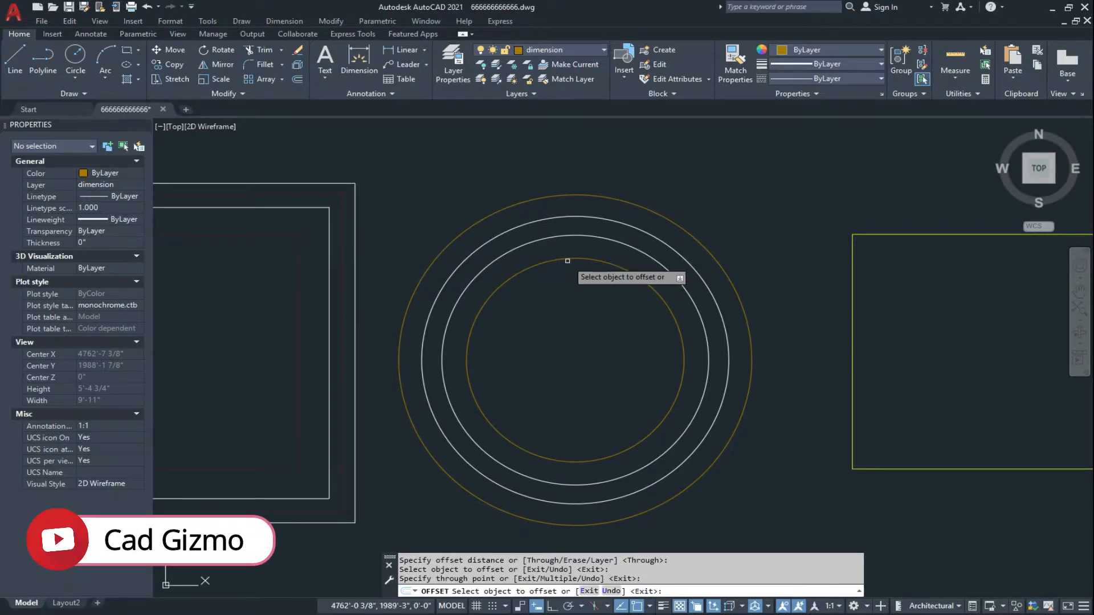
{"action": "key", "text": "Escape"}
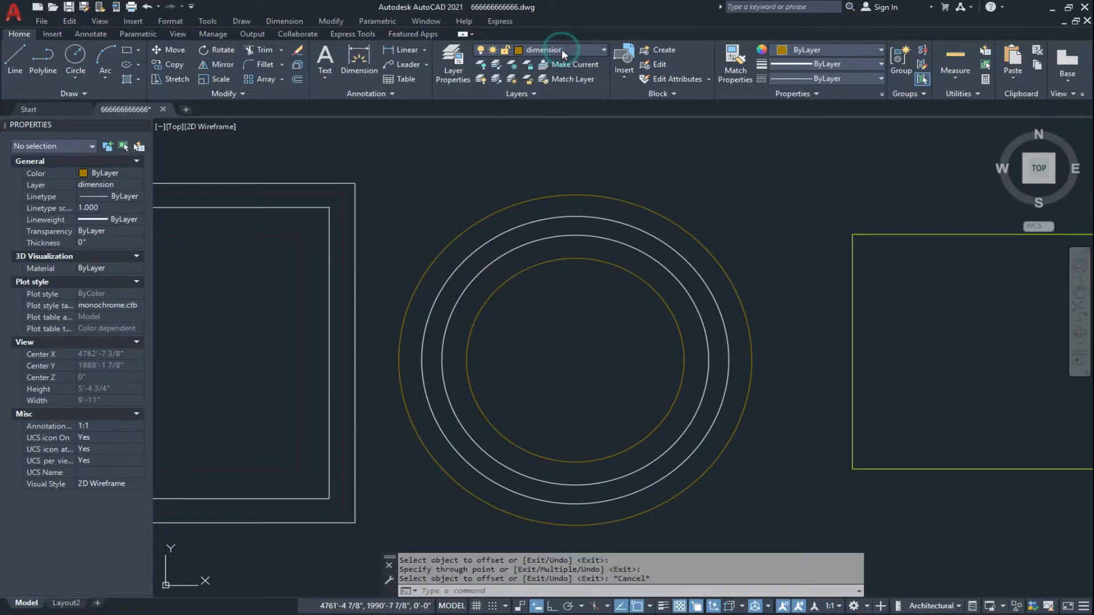
Make the DOTED layer the current layer.
{"action": "left_click", "coordinate": [561, 49]}
{"action": "left_click", "coordinate": [553, 150]}
{"action": "key", "text": "Escape"}
{"action": "scroll", "coordinate": [592, 257], "scroll_direction": "up", "scroll_amount": 1}
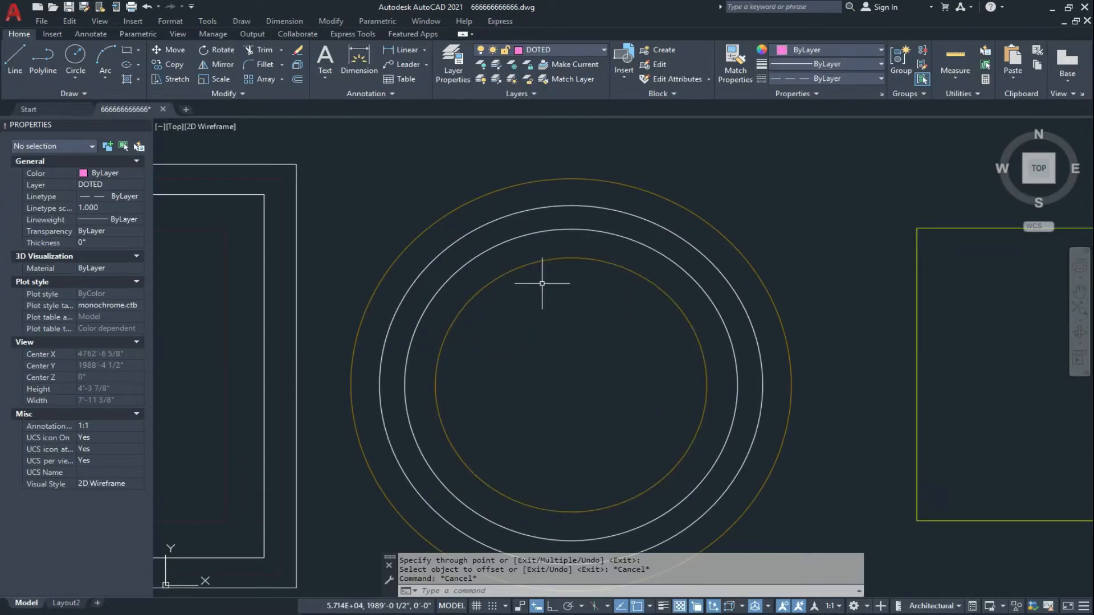
Offset the innermost circle outward through a point between it and the inner white circle, then end the command.
{"action": "type", "text": "o"}
{"action": "key", "text": "Return"}
{"action": "key", "text": "Return"}
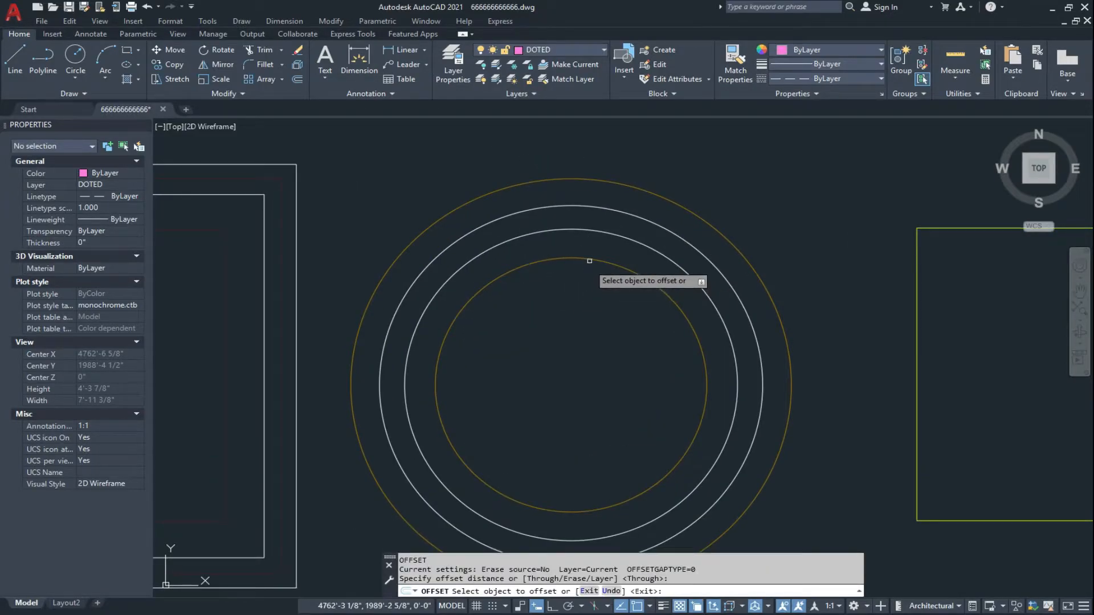
{"action": "left_click", "coordinate": [590, 259]}
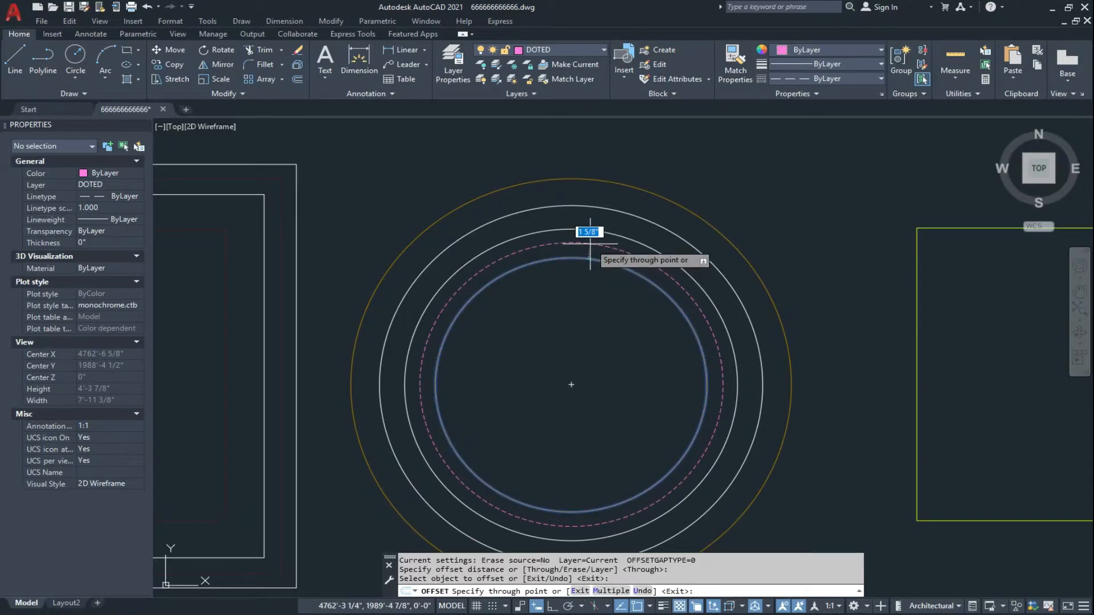
{"action": "left_click", "coordinate": [590, 244]}
{"action": "key", "text": "Escape"}
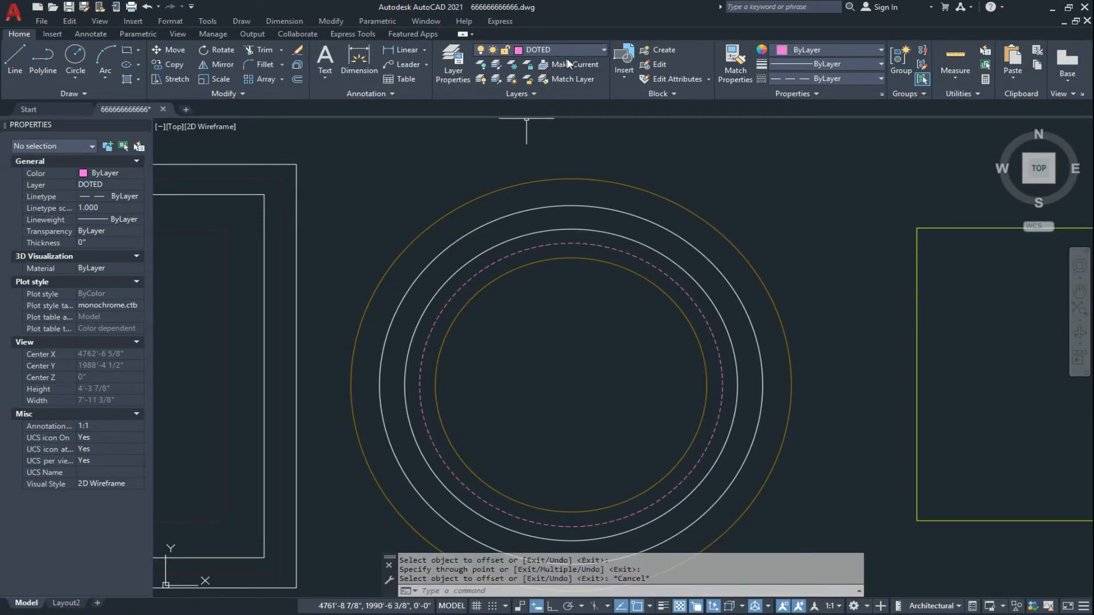
{"action": "key", "text": "Escape"}
{"action": "key", "text": "Return"}
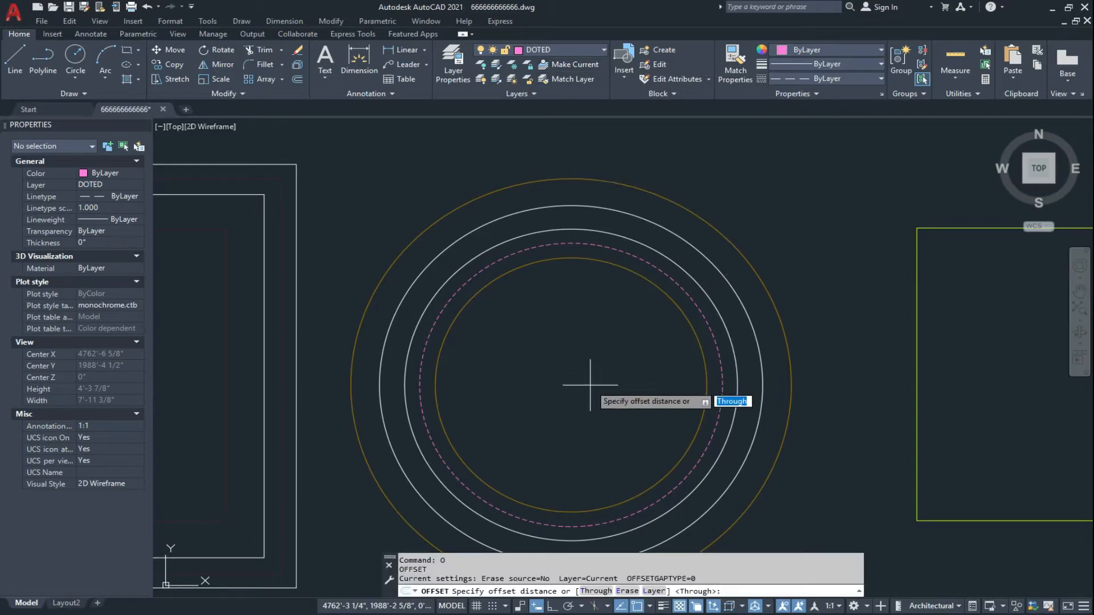
{"action": "left_click", "coordinate": [653, 591]}
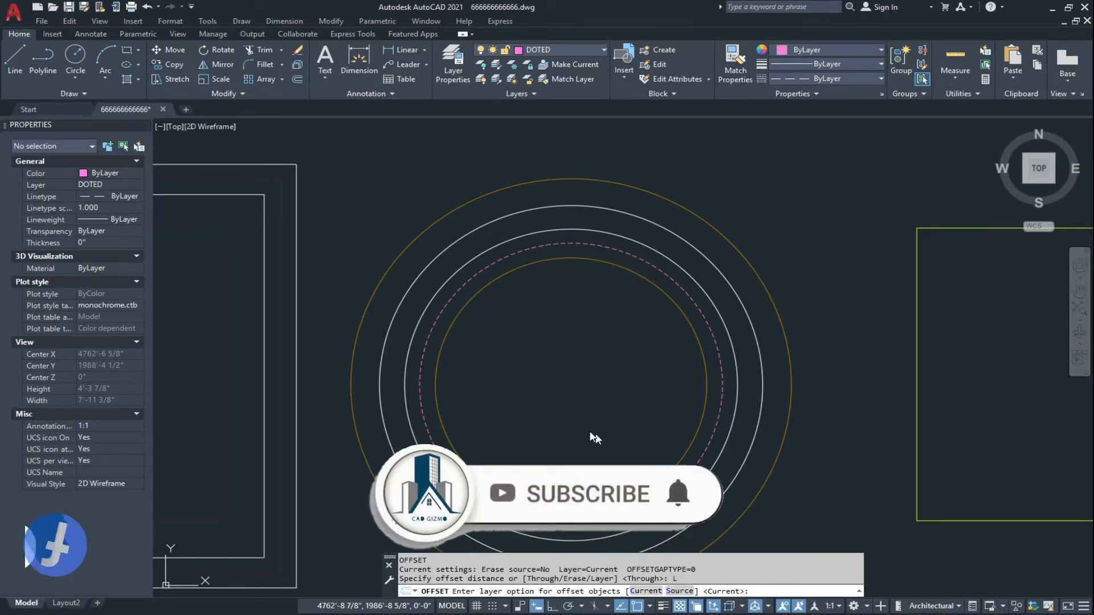
{"action": "key", "text": "Escape"}
Make layer 0 the current layer before working on the yellow-green rectangle.
{"action": "scroll", "coordinate": [596, 433], "scroll_direction": "down", "scroll_amount": 7}
{"action": "scroll", "coordinate": [626, 410], "scroll_direction": "up", "scroll_amount": 4}
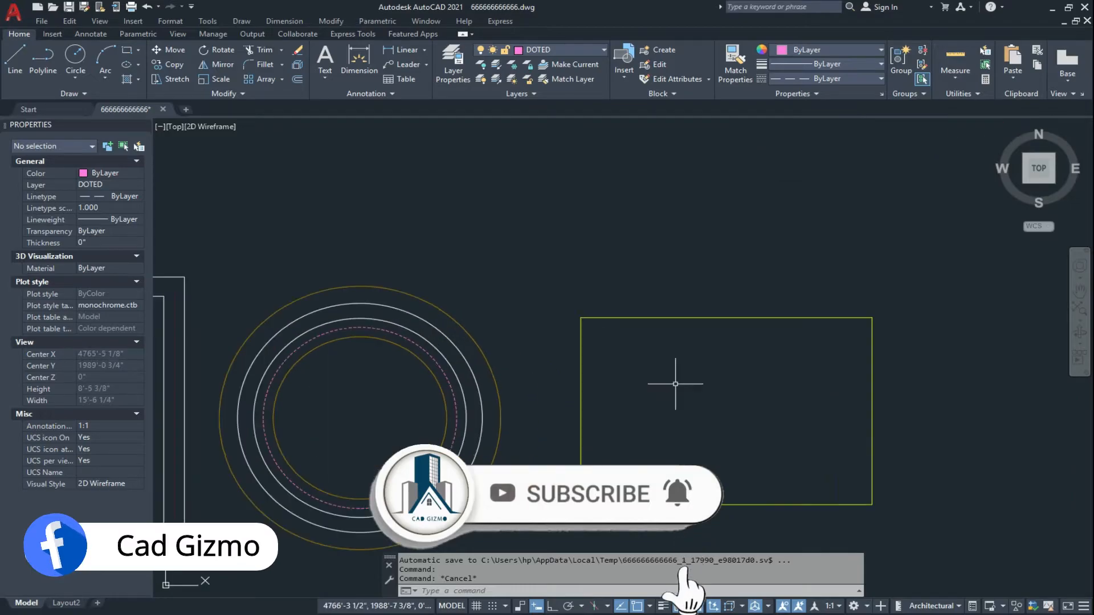
{"action": "scroll", "coordinate": [683, 416], "scroll_direction": "up", "scroll_amount": 2}
{"action": "key", "text": "Escape"}
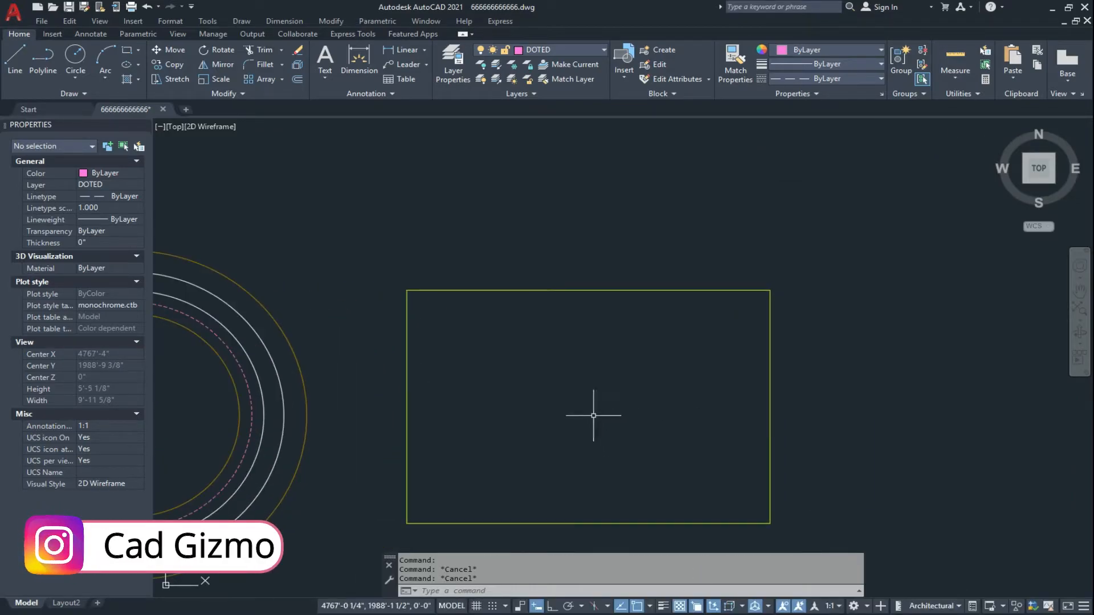
{"action": "left_click", "coordinate": [565, 49]}
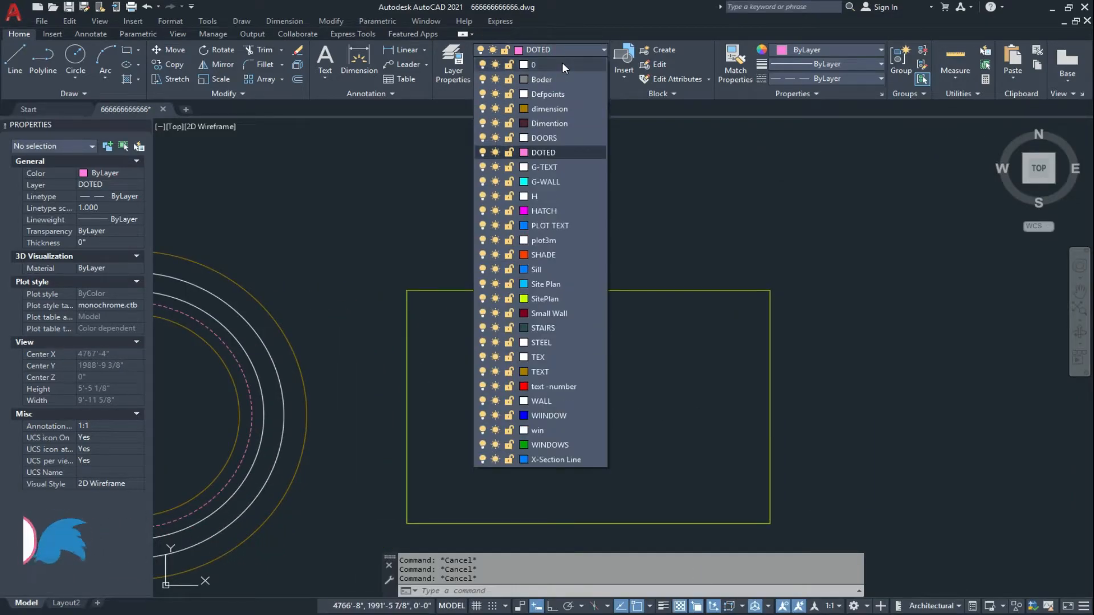
{"action": "left_click", "coordinate": [562, 63]}
{"action": "key", "text": "Escape"}
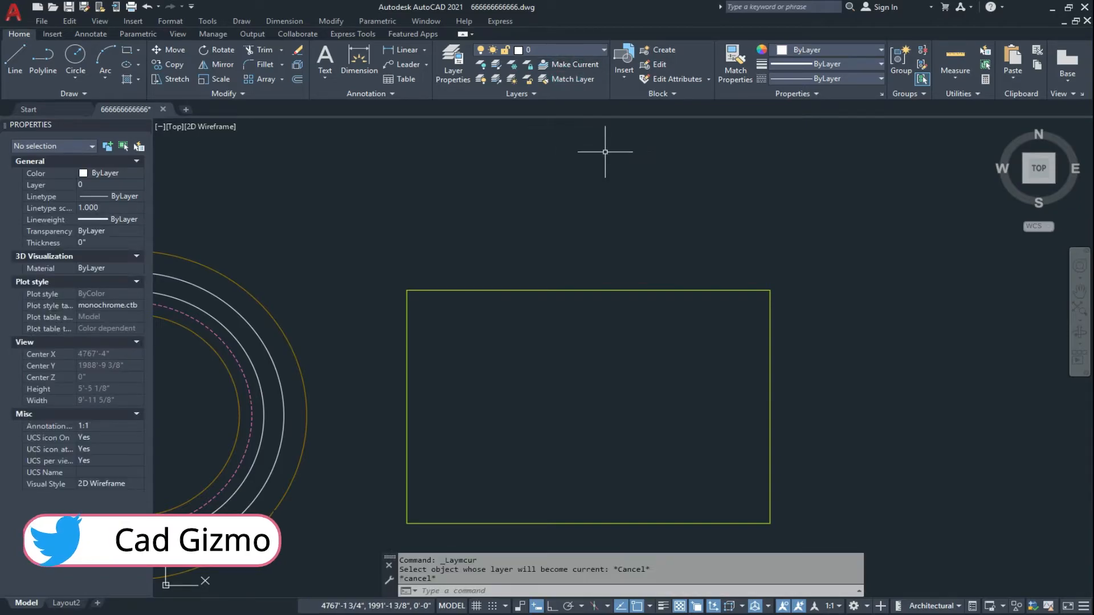
Start the Offset command and switch its layer option to Source.
{"action": "type", "text": "O"}
{"action": "key", "text": "Return"}
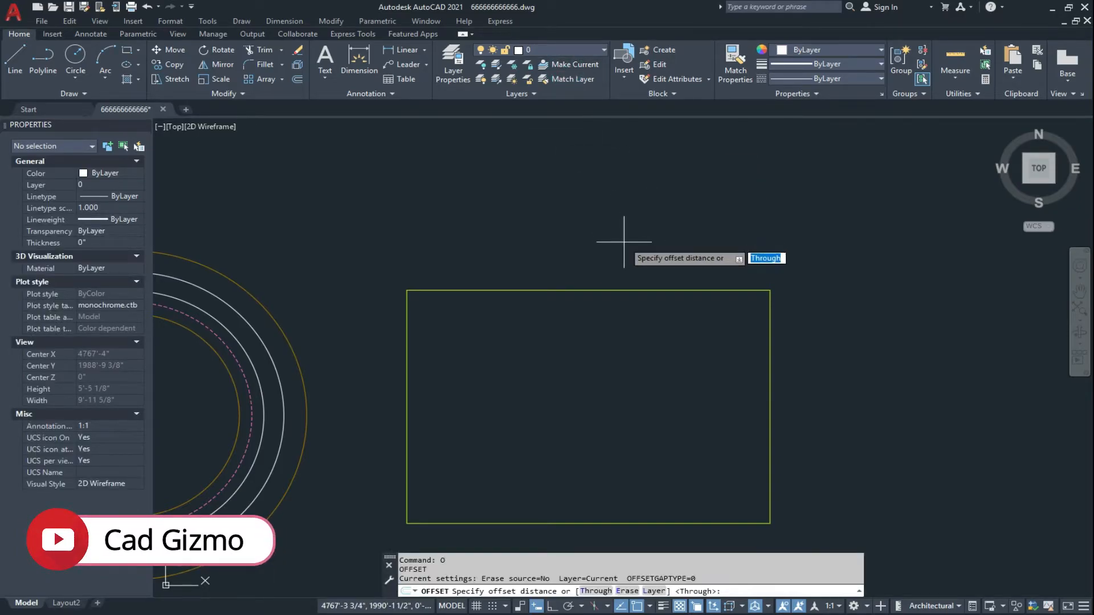
{"action": "left_click", "coordinate": [653, 591]}
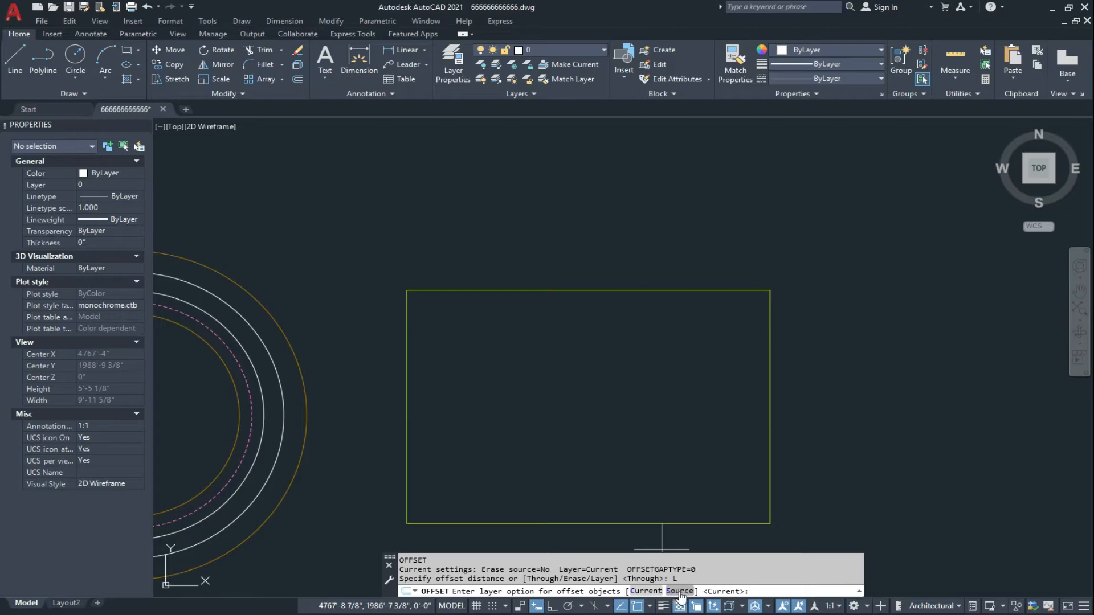
{"action": "left_click", "coordinate": [680, 590]}
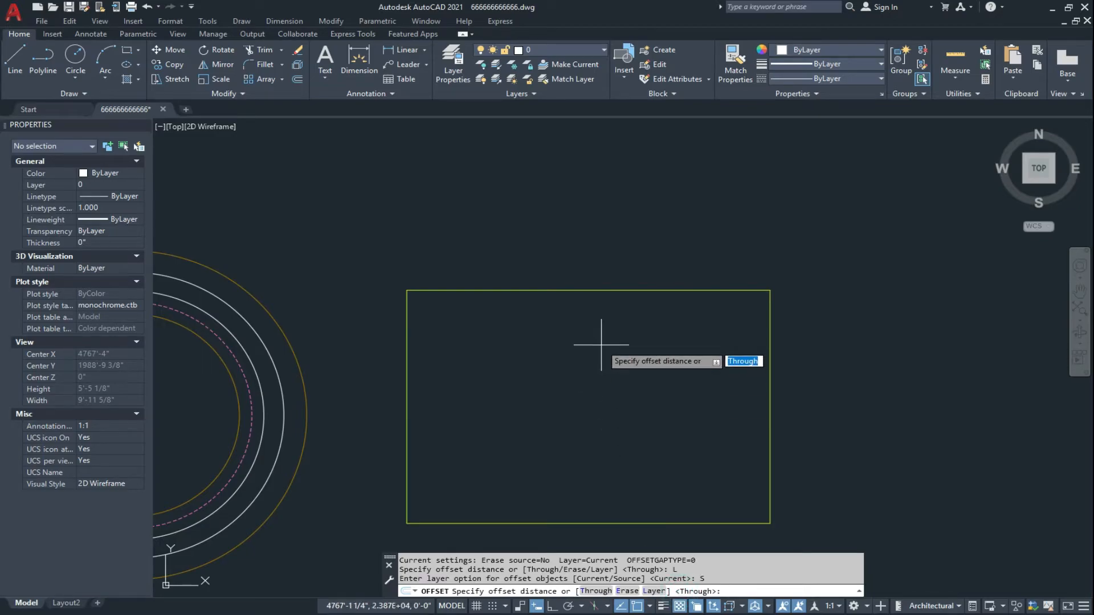
Offset the yellow-green rectangle outward with the Through option, placing the copy a short distance outside the original.
{"action": "key", "text": "Return"}
{"action": "left_click", "coordinate": [580, 291]}
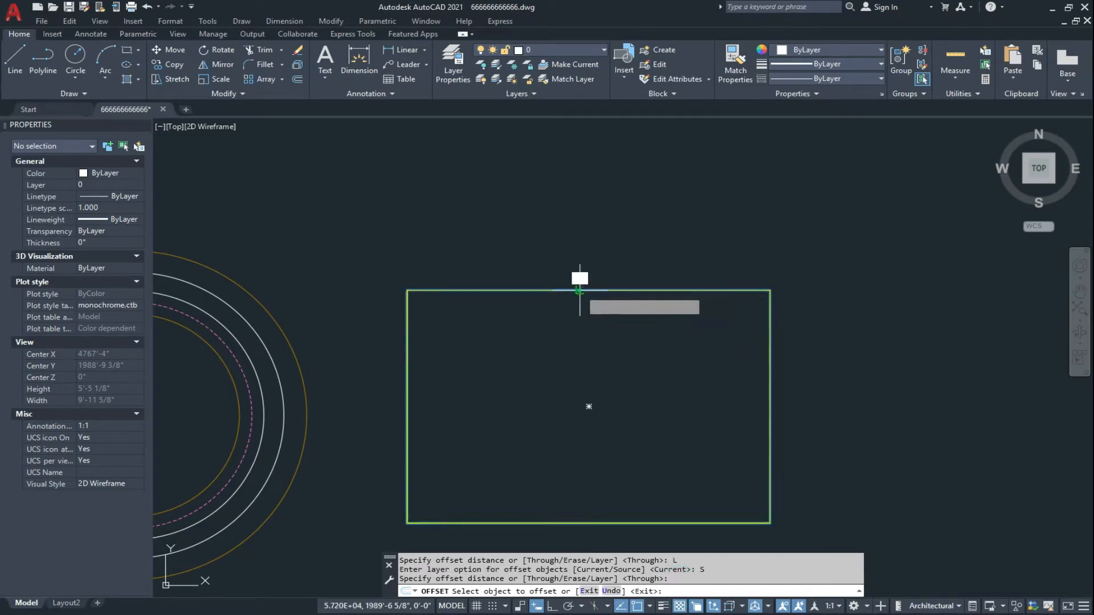
{"action": "left_click", "coordinate": [574, 265]}
{"action": "key", "text": "Escape"}
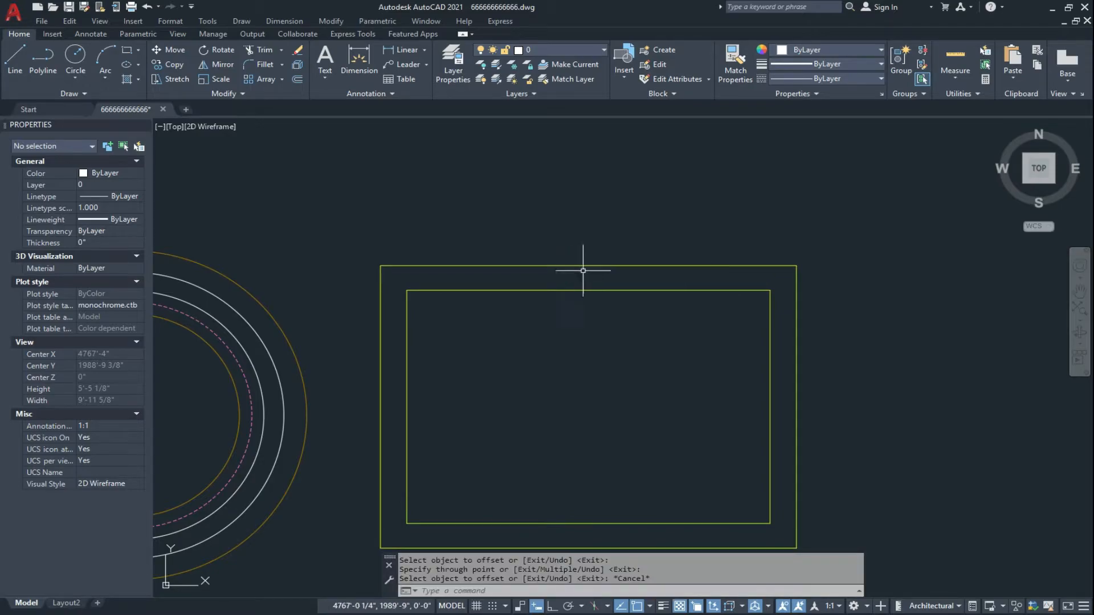
{"action": "left_click", "coordinate": [625, 284]}
{"action": "left_click", "coordinate": [608, 313]}
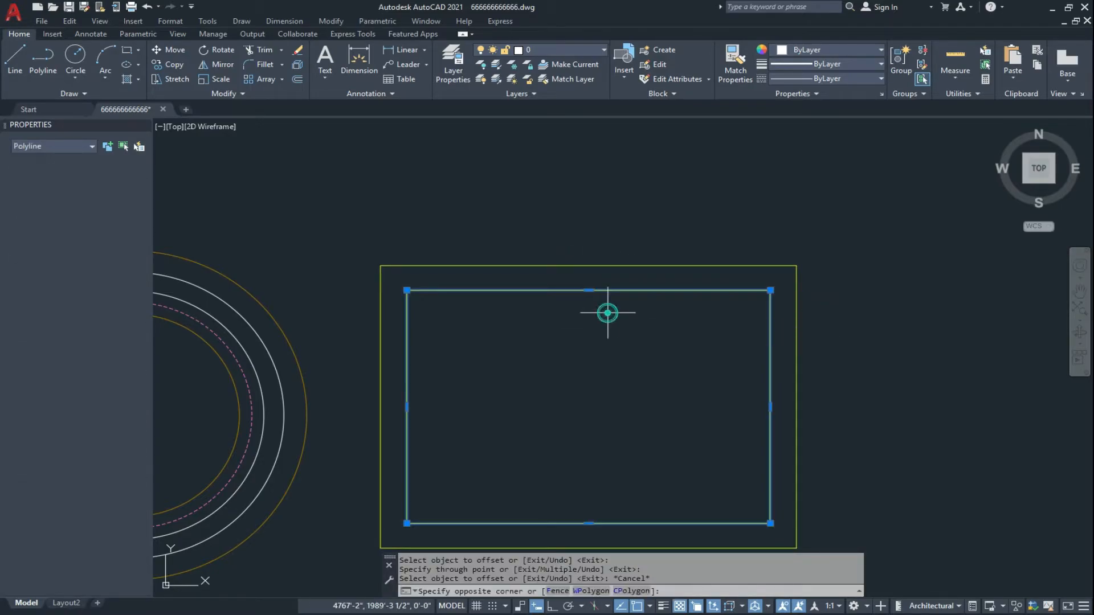
{"action": "key", "text": "Return"}
{"action": "key", "text": "Escape"}
{"action": "key", "text": "Escape"}
Start Offset again with the layer option set to Current.
{"action": "type", "text": "O"}
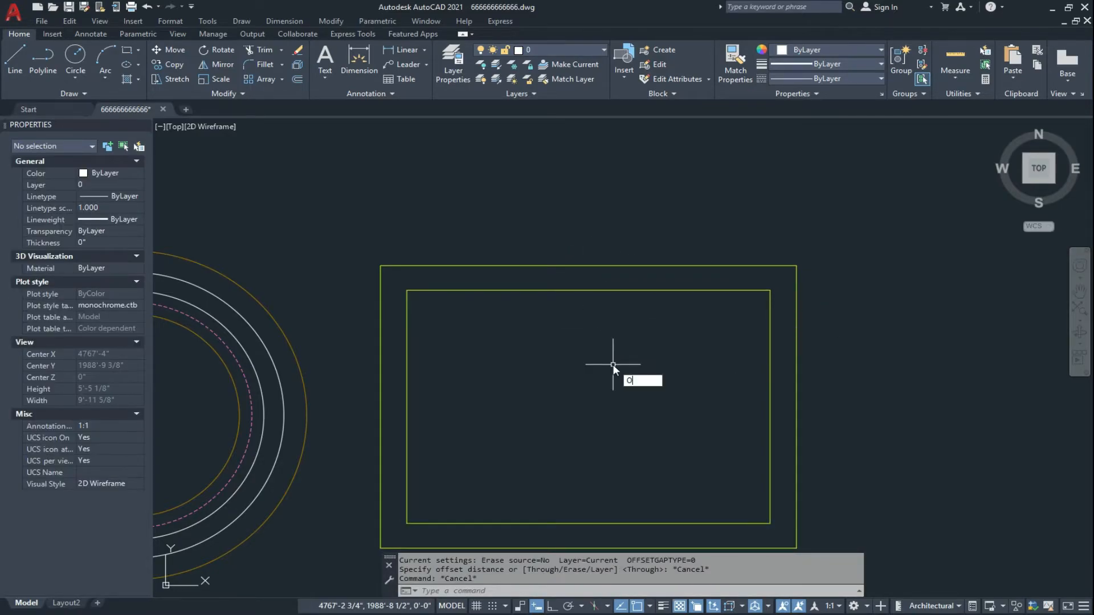
{"action": "key", "text": "Return"}
{"action": "type", "text": "L"}
{"action": "key", "text": "Return"}
{"action": "type", "text": "C"}
{"action": "key", "text": "Return"}
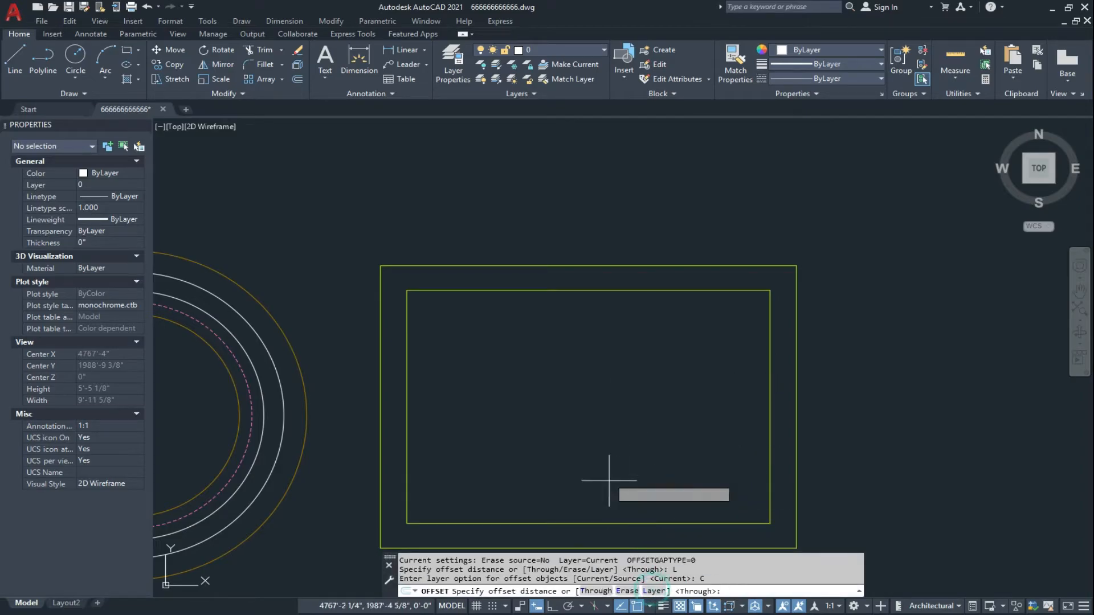
Offset the yellow-green rectangle outward through a point just outside the larger yellow-green rectangle, then end the command.
{"action": "key", "text": "Return"}
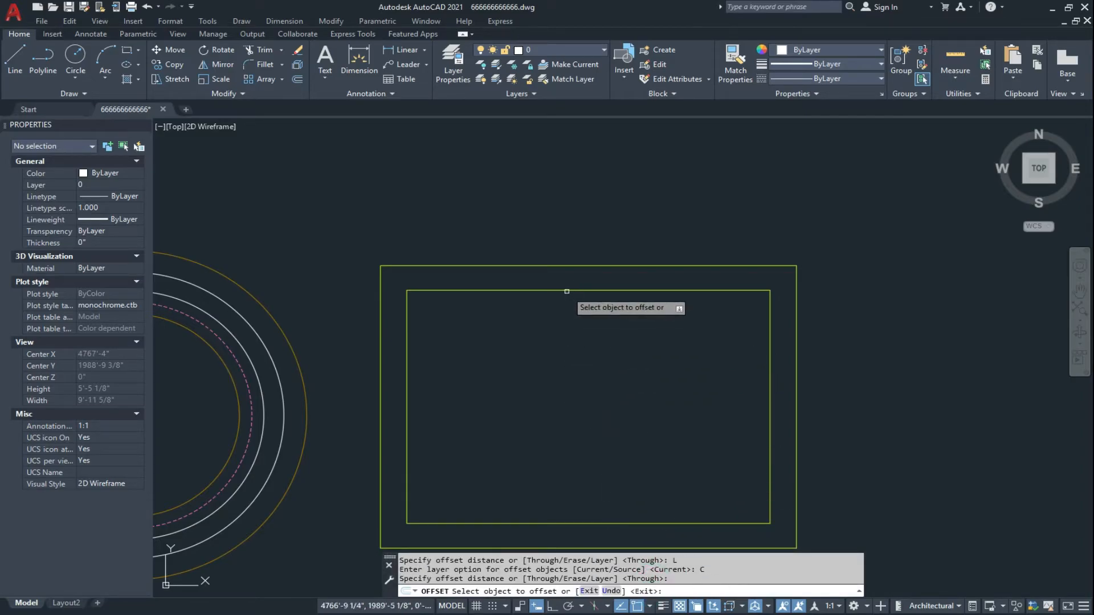
{"action": "left_click", "coordinate": [567, 291]}
{"action": "left_click", "coordinate": [546, 266]}
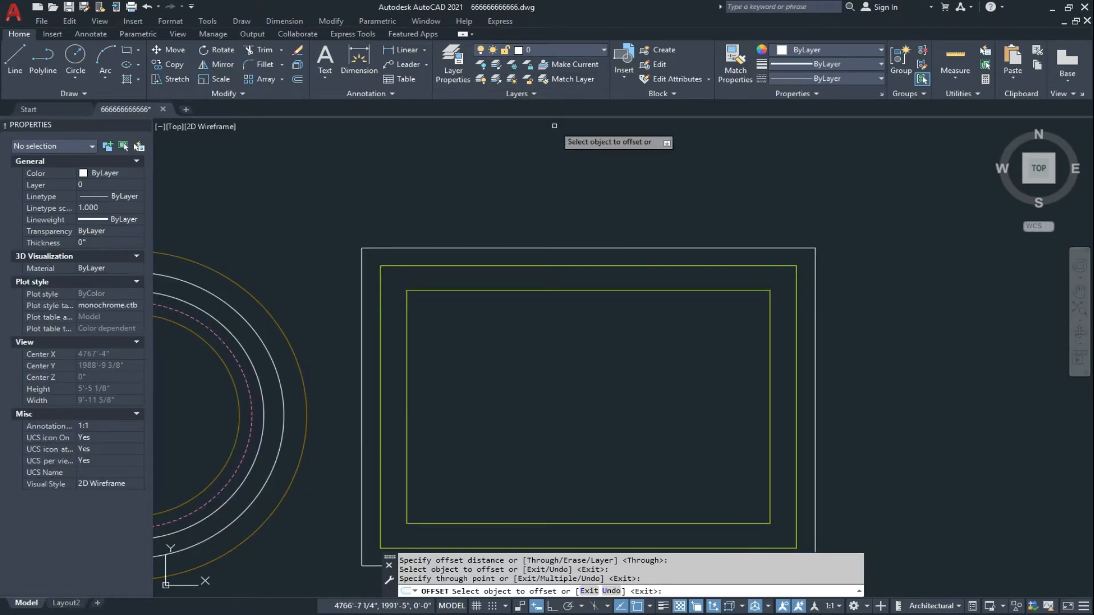
{"action": "key", "text": "Escape"}
{"action": "key", "text": "Escape"}
{"action": "key", "text": "Escape"}
Change the current layer from 0 to DOTED.
{"action": "right_click", "coordinate": [551, 203]}
{"action": "key", "text": "Escape"}
{"action": "left_click", "coordinate": [545, 50]}
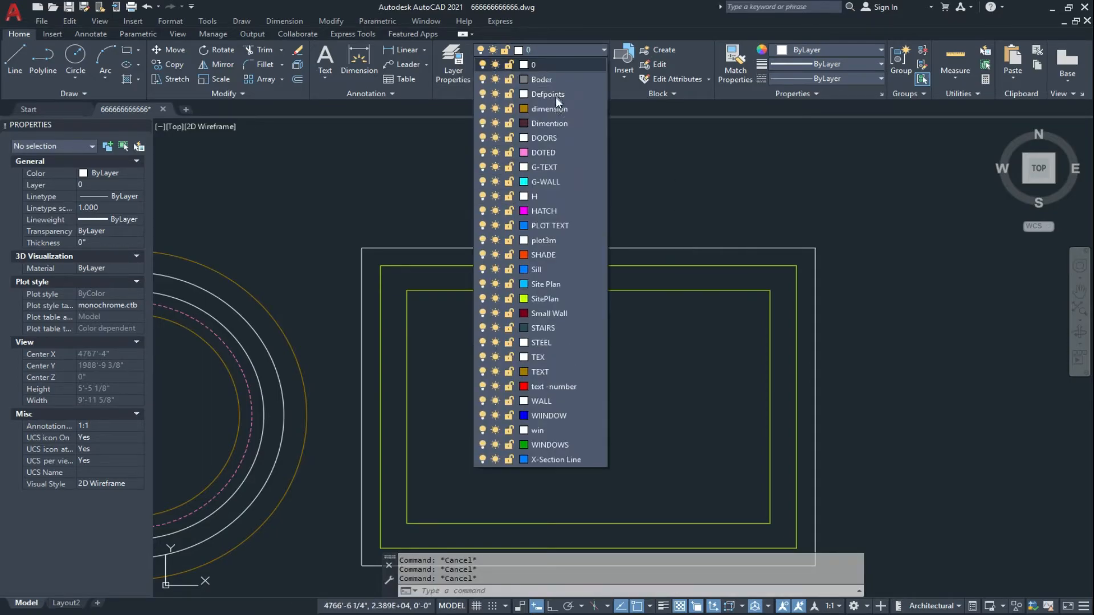
{"action": "left_click", "coordinate": [550, 152]}
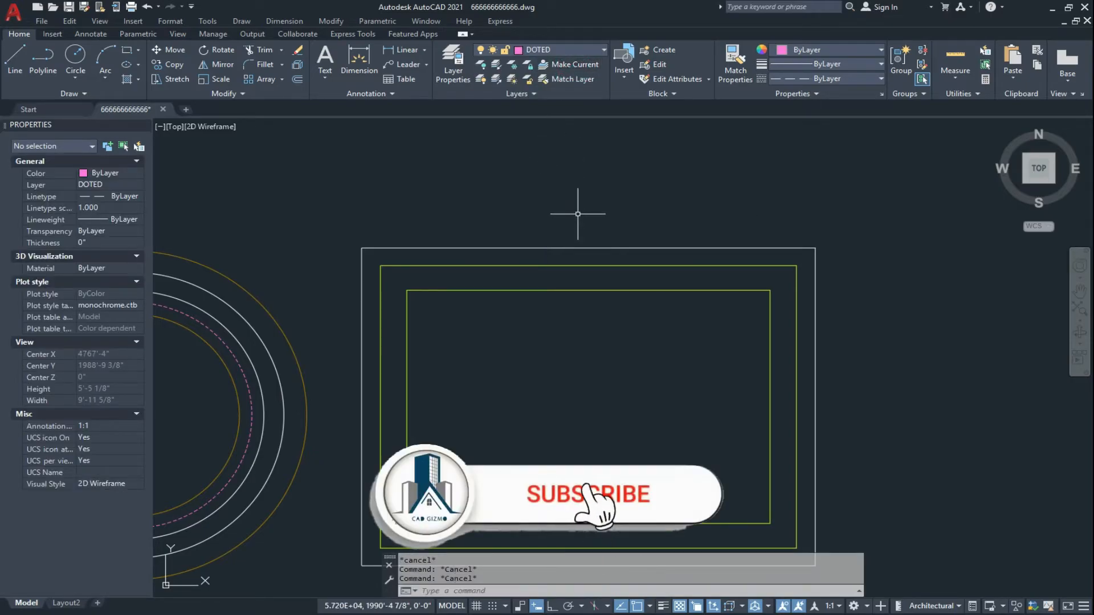
Start Offset and choose Current as the layer for the offset objects.
{"action": "type", "text": "o"}
{"action": "key", "text": "Return"}
{"action": "left_click", "coordinate": [653, 591]}
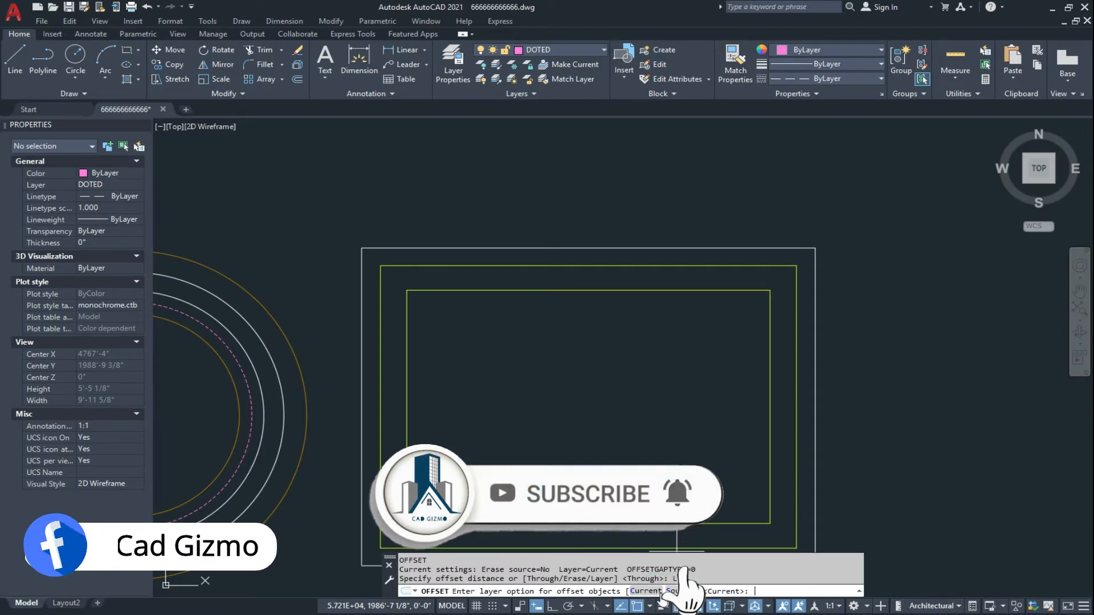
{"action": "left_click", "coordinate": [650, 591]}
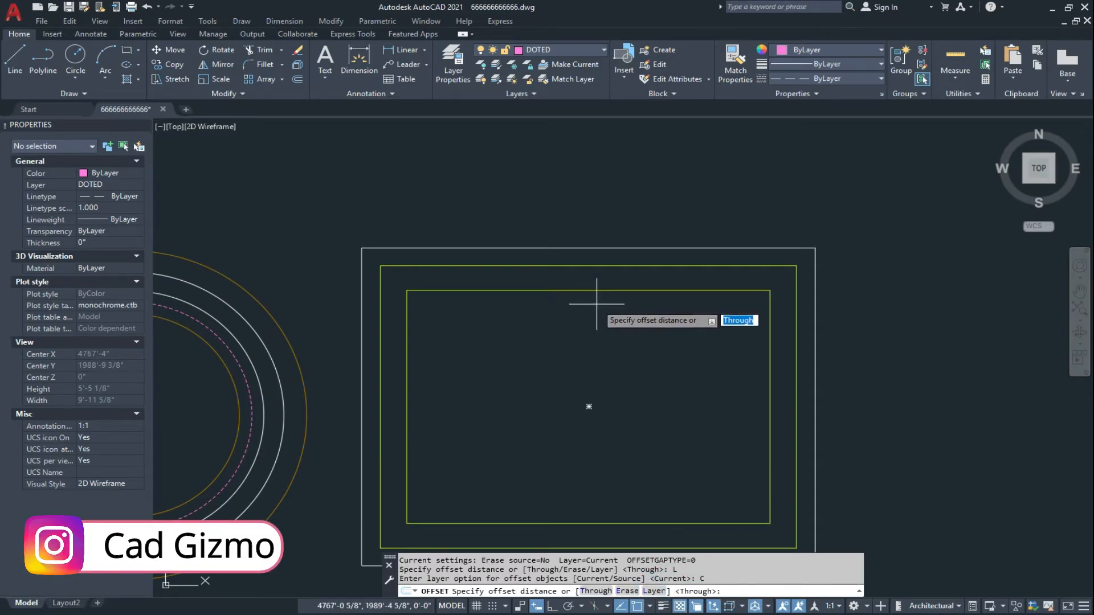
Offset the inner yellow-green rectangle inward with the Through option, placing the copy a short distance inside it.
{"action": "key", "text": "Return"}
{"action": "left_click", "coordinate": [593, 291]}
{"action": "left_click", "coordinate": [587, 314]}
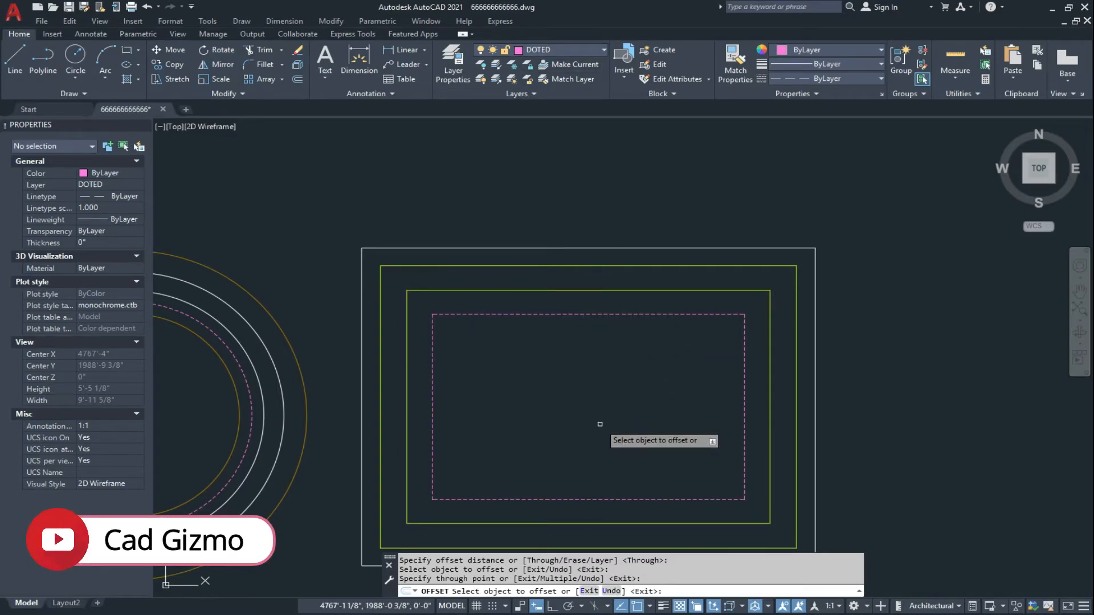
{"action": "key", "text": "Escape"}
Look over all the offset rectangles and circles, and view the Offset command's layer options without choosing one.
{"action": "scroll", "coordinate": [613, 367], "scroll_direction": "down", "scroll_amount": 1}
{"action": "scroll", "coordinate": [613, 369], "scroll_direction": "down", "scroll_amount": 2}
{"action": "middle_click_drag", "start_coordinate": [544, 381], "coordinate": [686, 381]}
{"action": "scroll", "coordinate": [479, 374], "scroll_direction": "up", "scroll_amount": 2}
{"action": "middle_click_drag", "start_coordinate": [478, 373], "coordinate": [542, 389]}
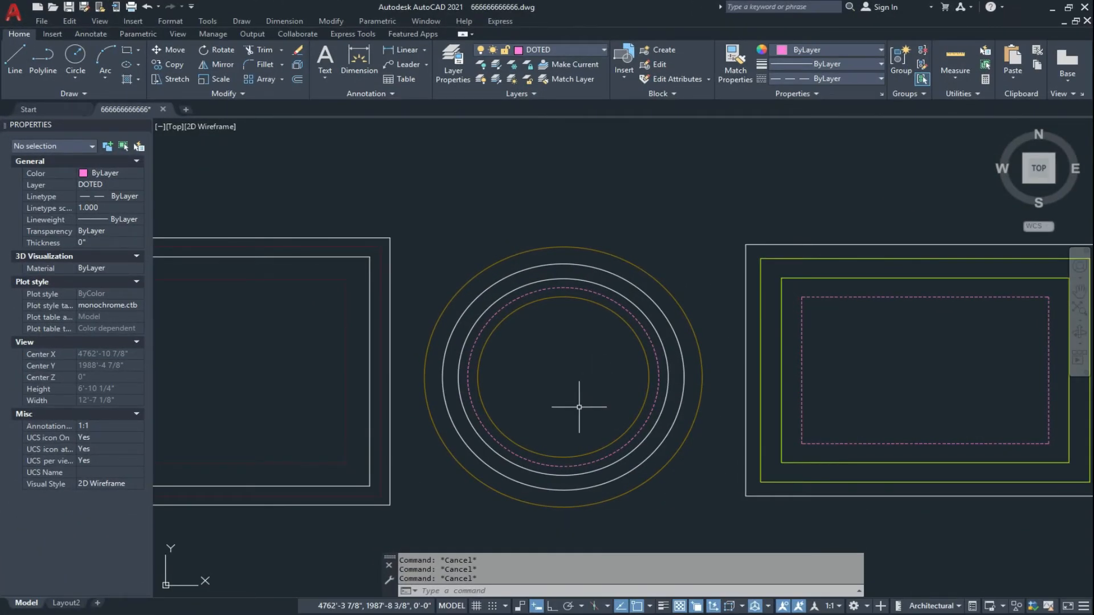
{"action": "key", "text": "Return"}
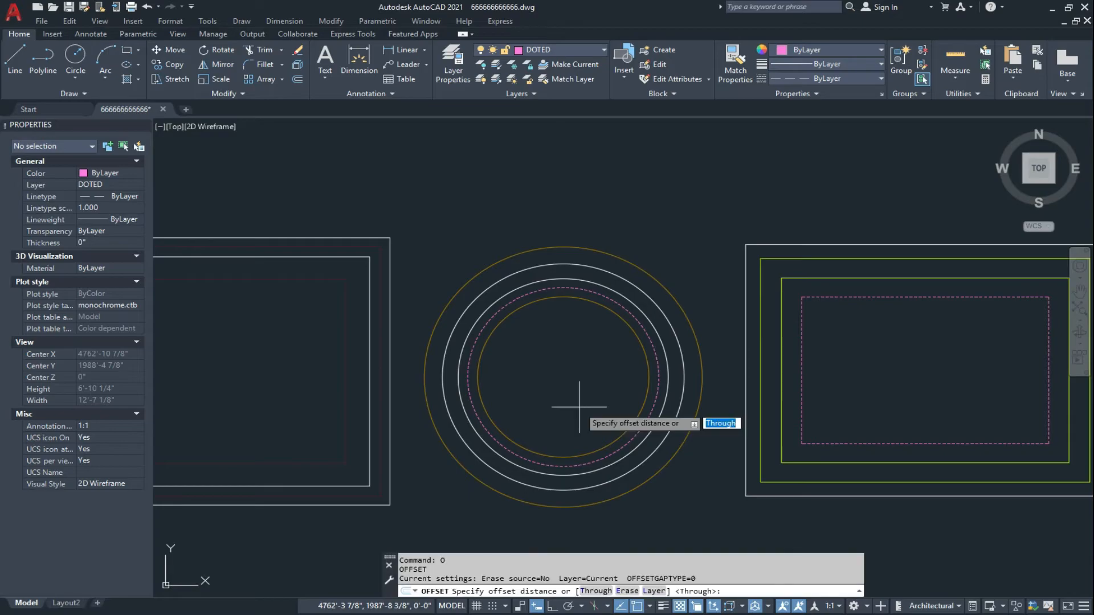
{"action": "left_click", "coordinate": [656, 592]}
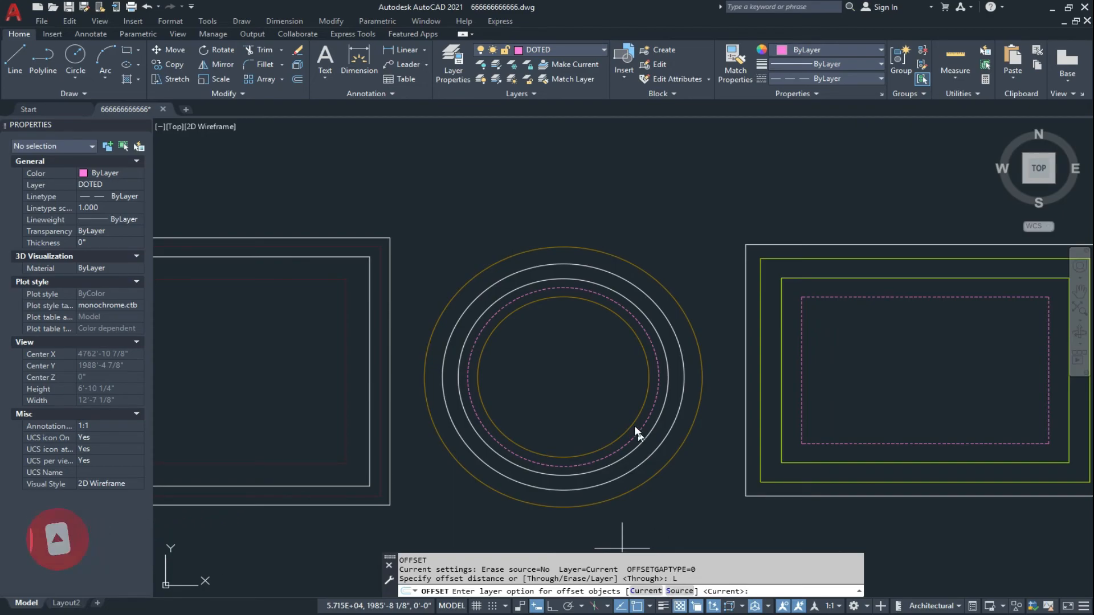
{"action": "key", "text": "Escape"}
{"action": "scroll", "coordinate": [602, 392], "scroll_direction": "down", "scroll_amount": 3}
{"action": "scroll", "coordinate": [586, 386], "scroll_direction": "up", "scroll_amount": 1}
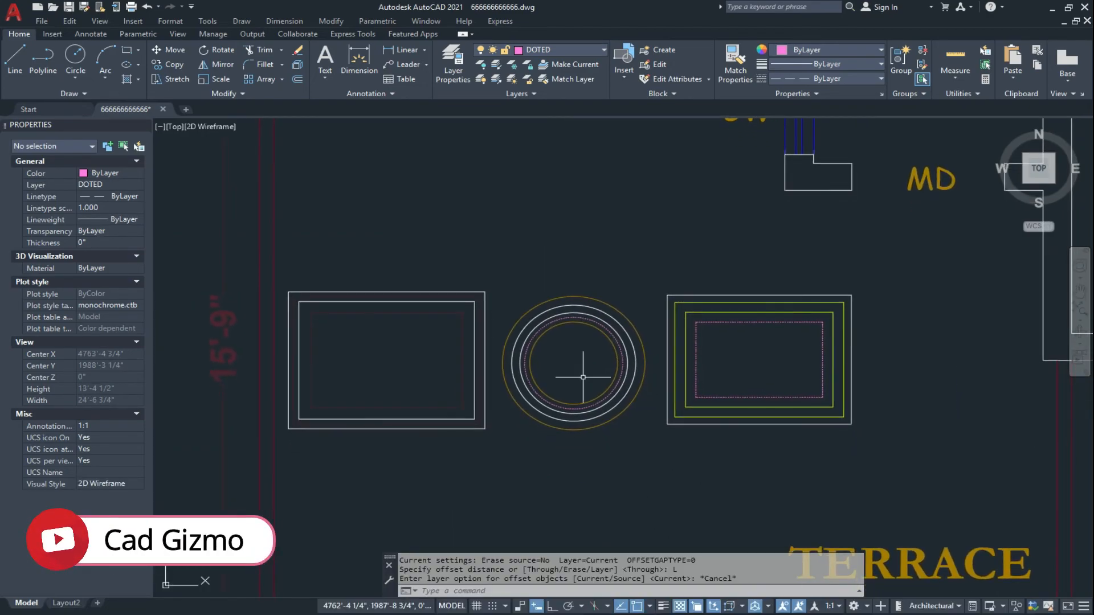